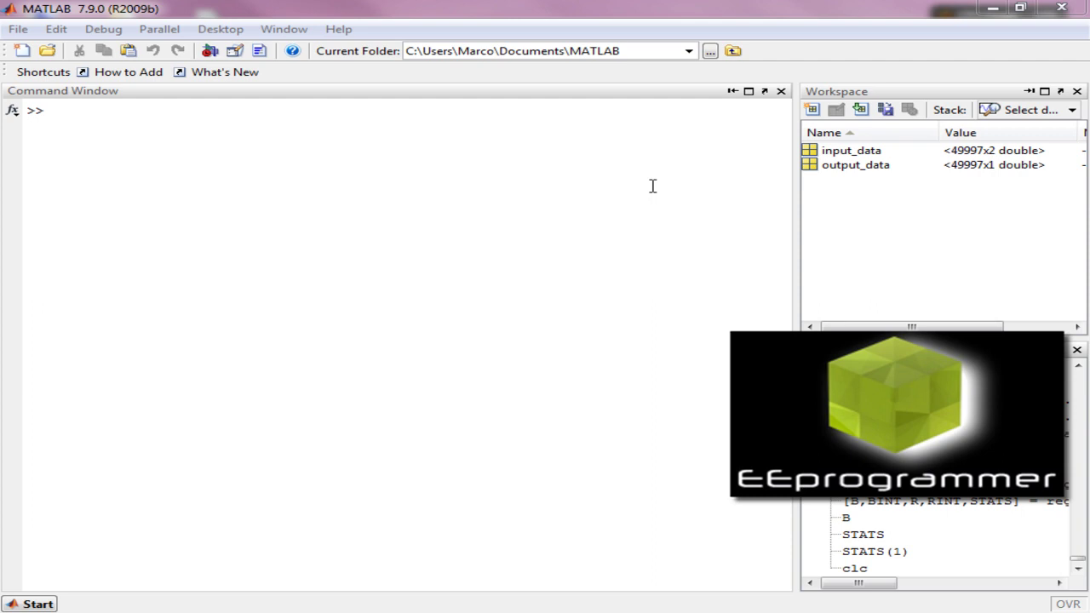
- Type the illustrative line input_data = [a1, a2] at the prompt
left_click(652, 186)
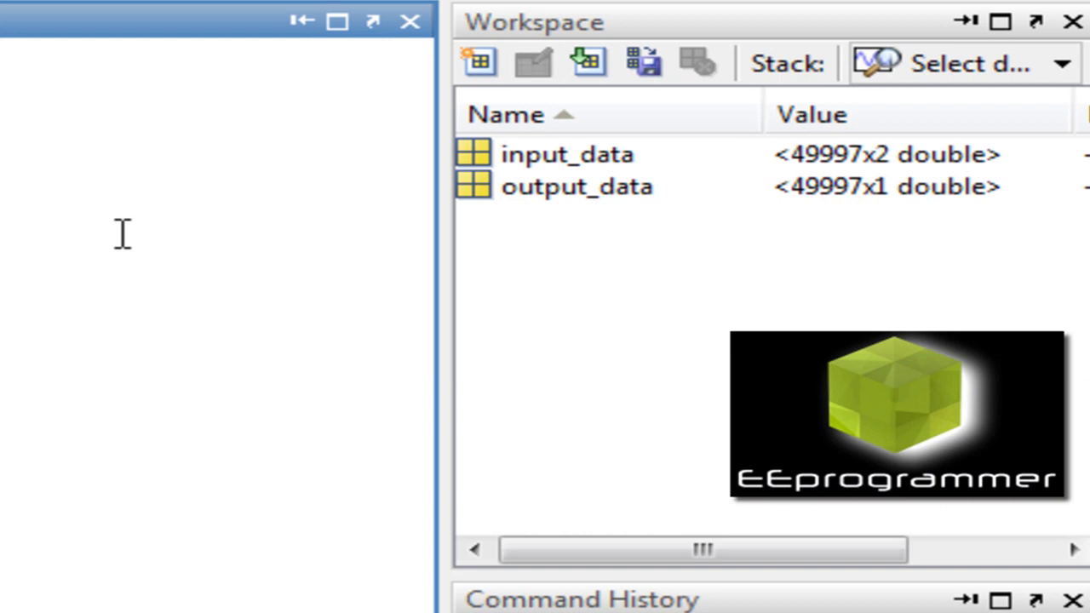
type("input_data ")
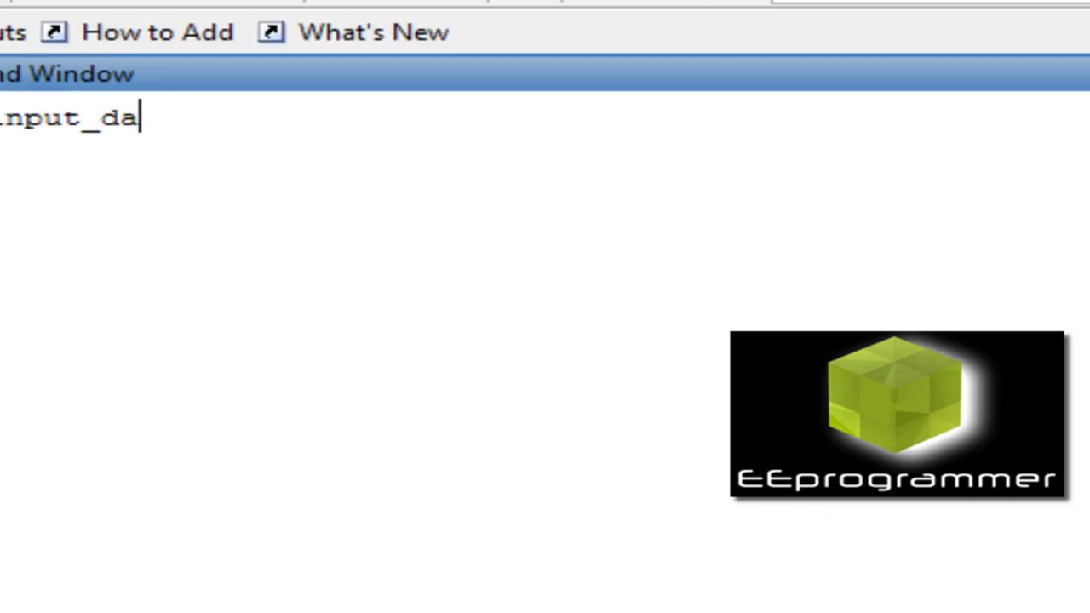
type("= []")
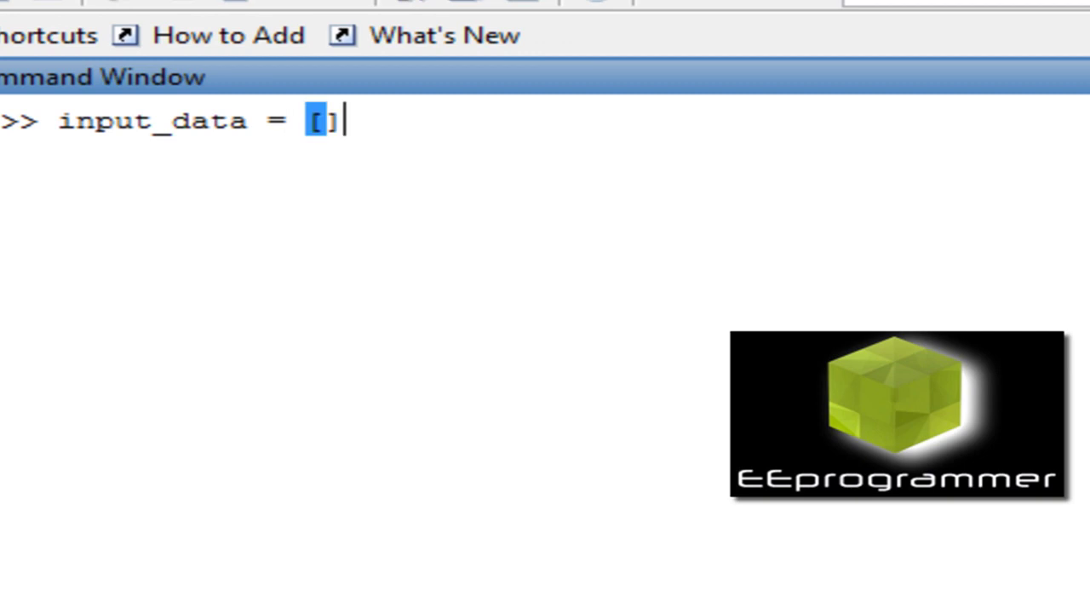
key("Left")
type("a1,")
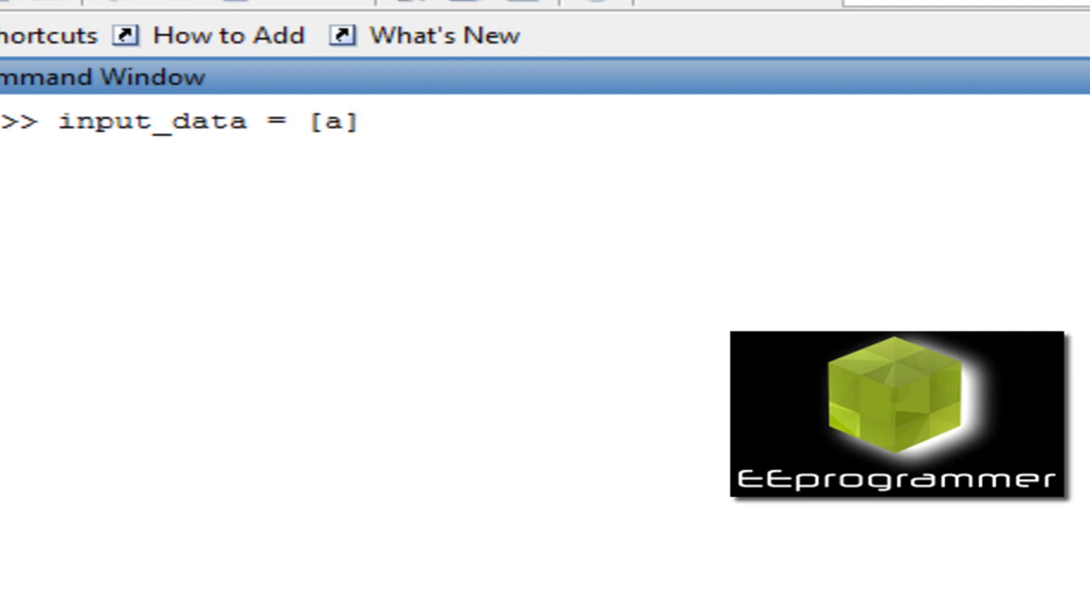
type(" a2")
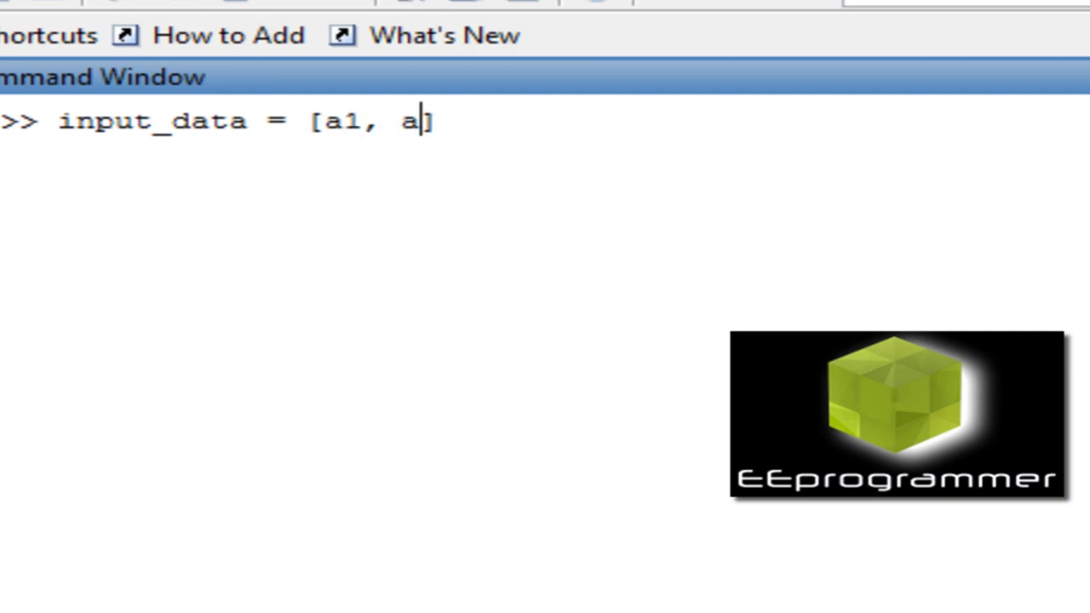
key("End")
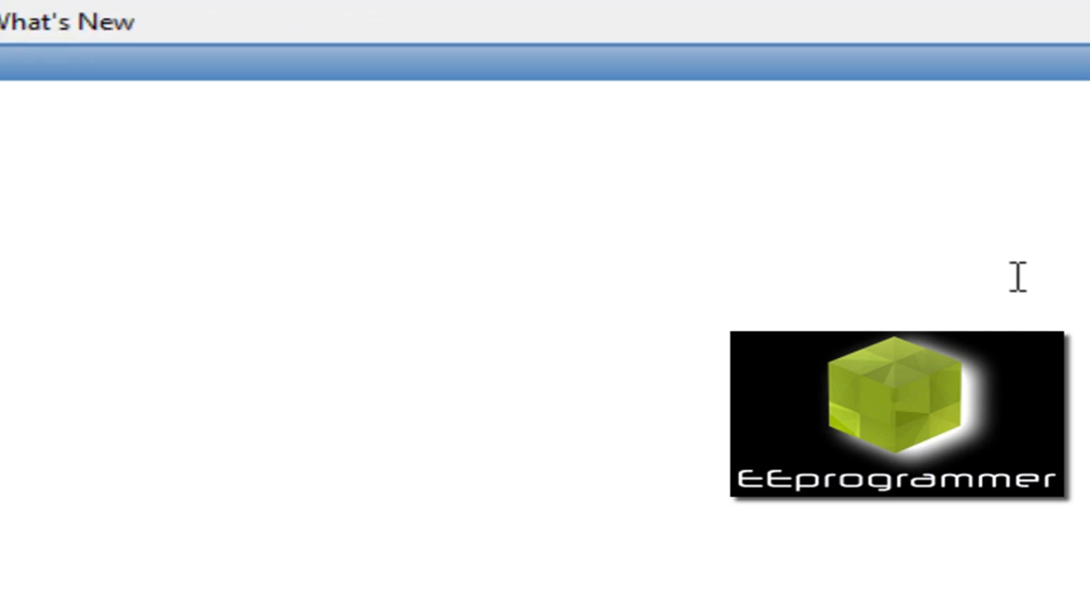
- Write the model line output_data = constant1*[a1]+constant2*[a2]+ constant
type("out")
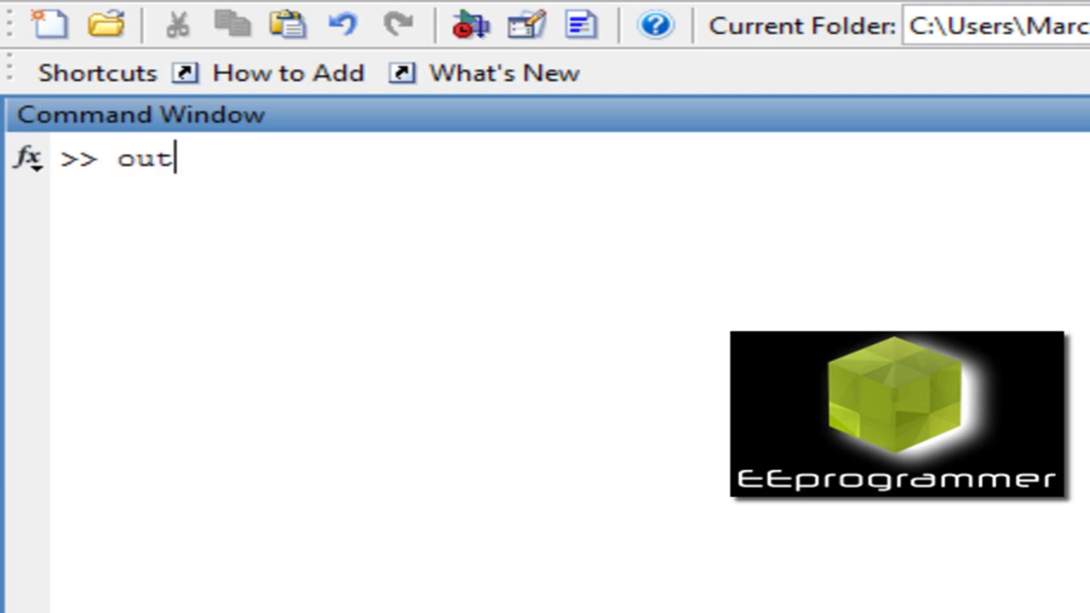
type("put_data = ")
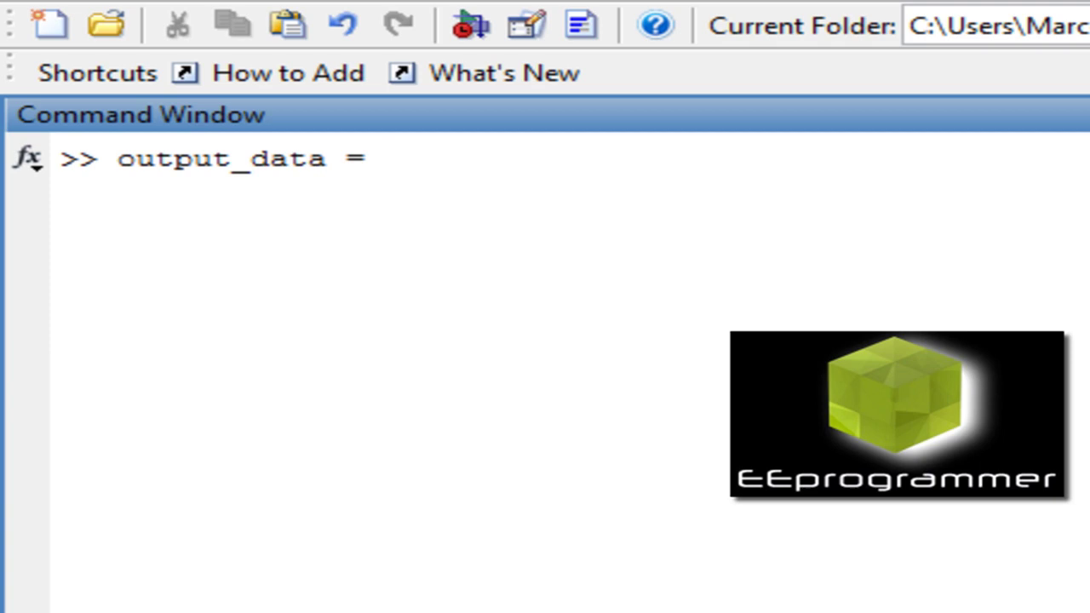
type("inpu")
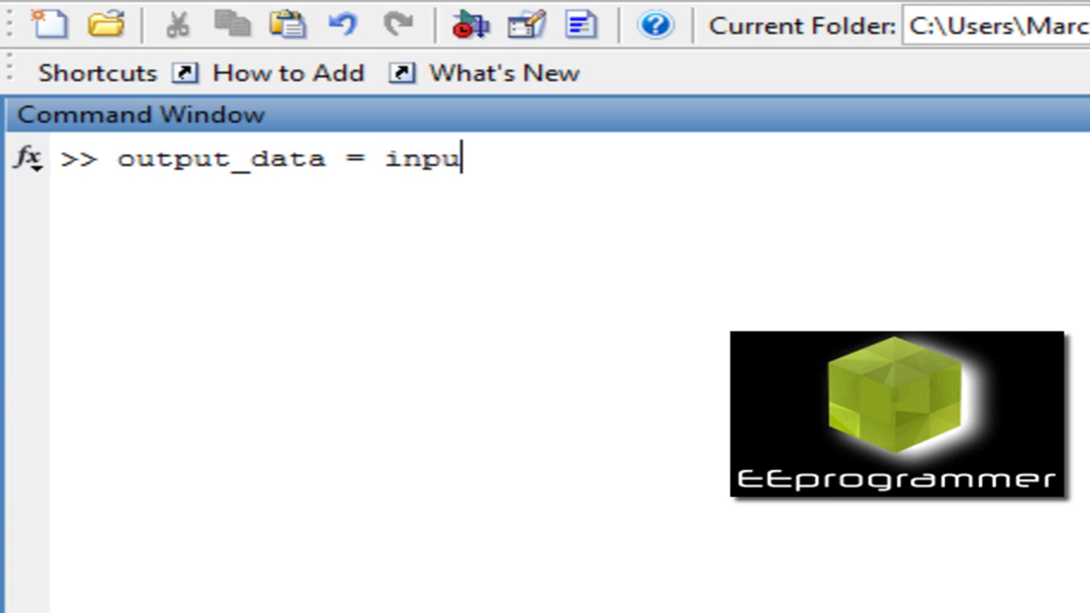
type("t_data")
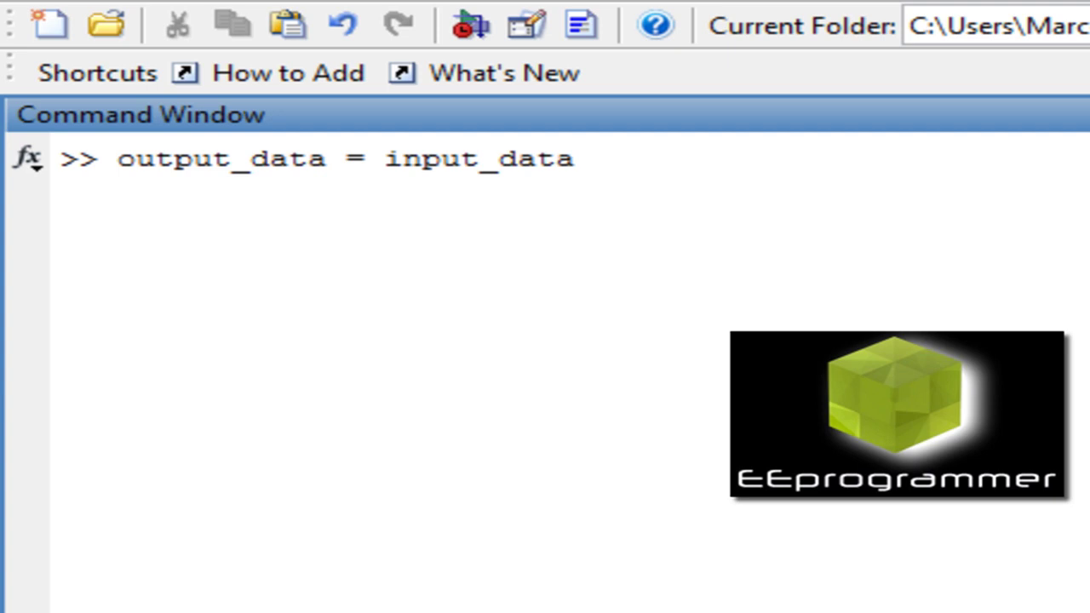
key("Left")
key("Left")
key("Left")
key("Left")
key("Left")
key("Left")
key("Left")
key("Left")
key("Left")
key("Left")
key("Left")
key("Right")
key("shift+Right")
key("shift+Right")
key("shift+Right")
key("shift+Right")
key("shift+Right")
key("shift+Right")
key("shift+Right")
key("shift+Right")
key("shift+Right")
key("shift+Right")
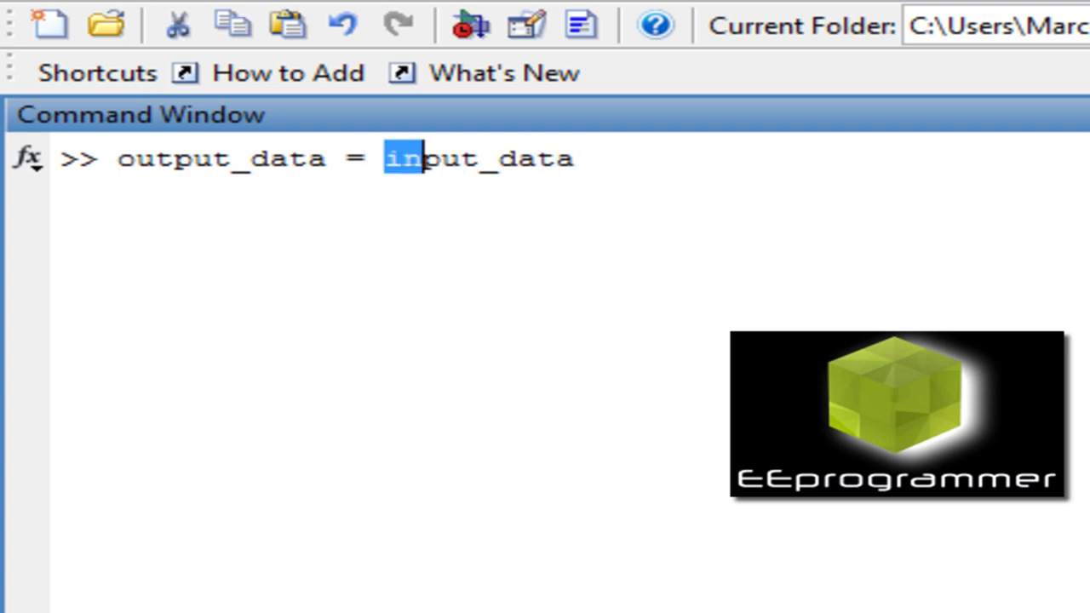
type("[]")
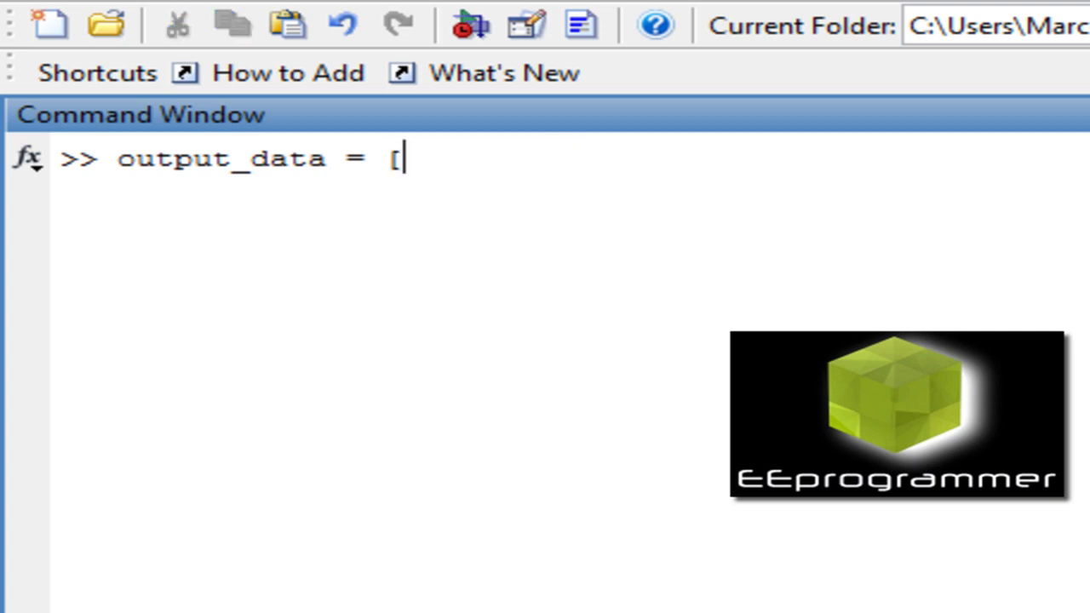
key("Left")
type("a1")
key("Left")
key("Left")
key("Left")
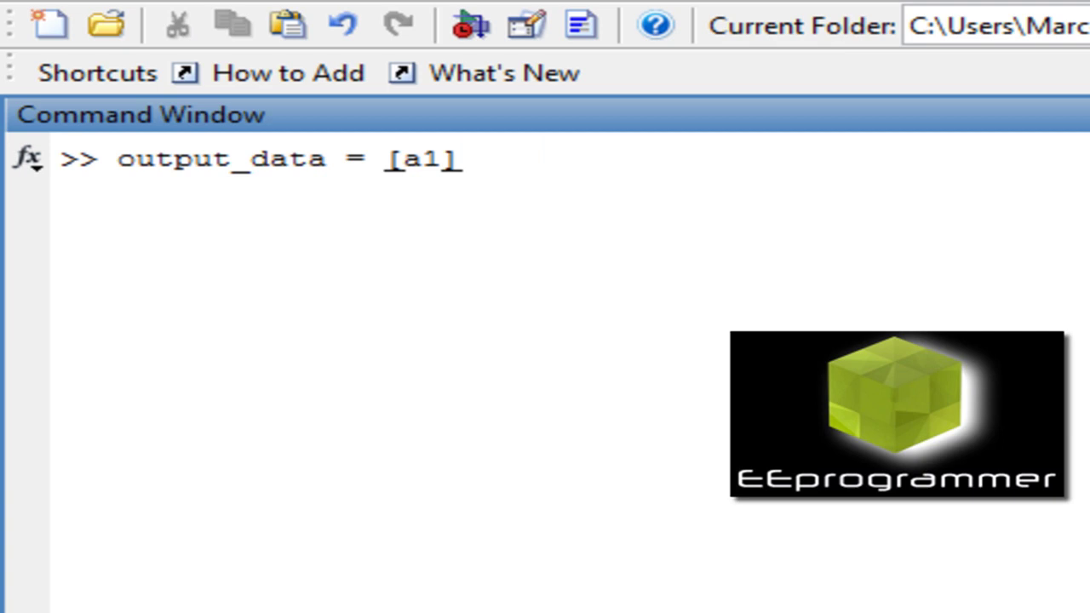
type("constatn")
key("BackSpace")
key("BackSpace")
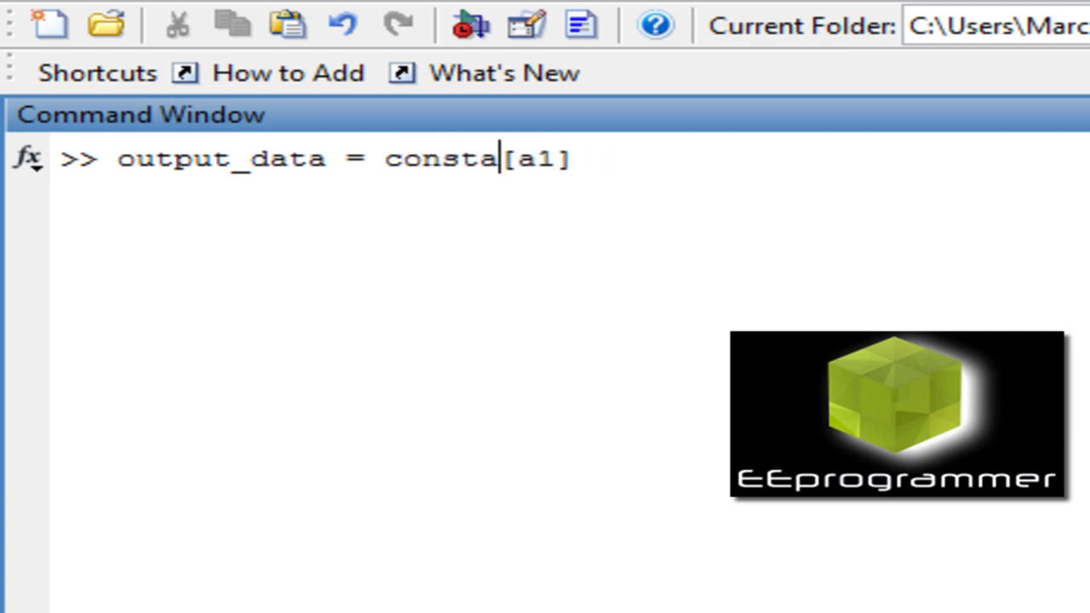
type("nmt")
key("BackSpace")
key("BackSpace")
type("t1")
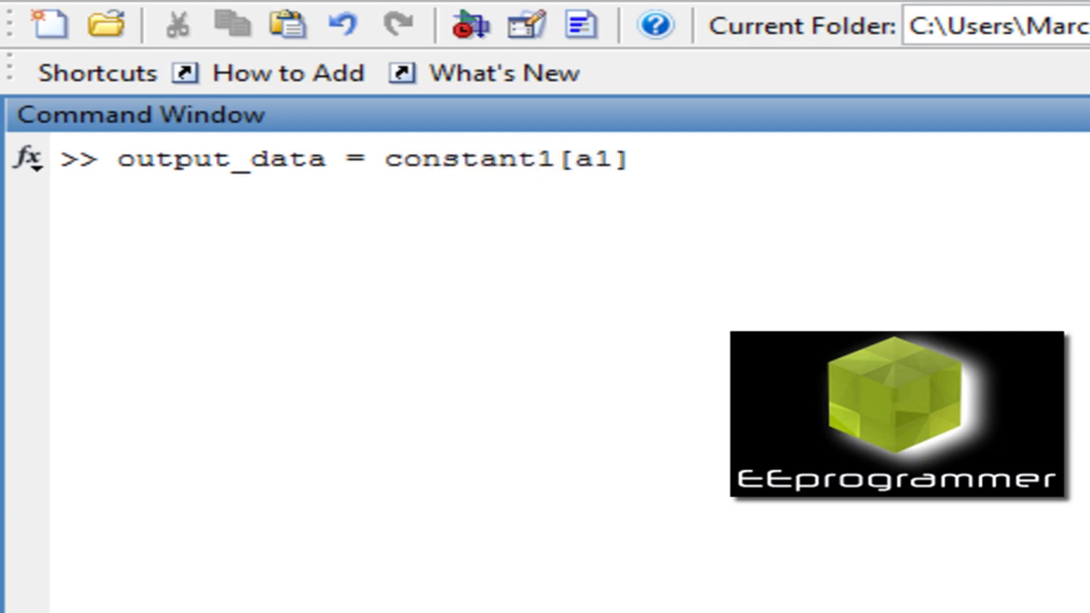
type("*")
key("Right")
key("Right")
key("Right")
key("Right")
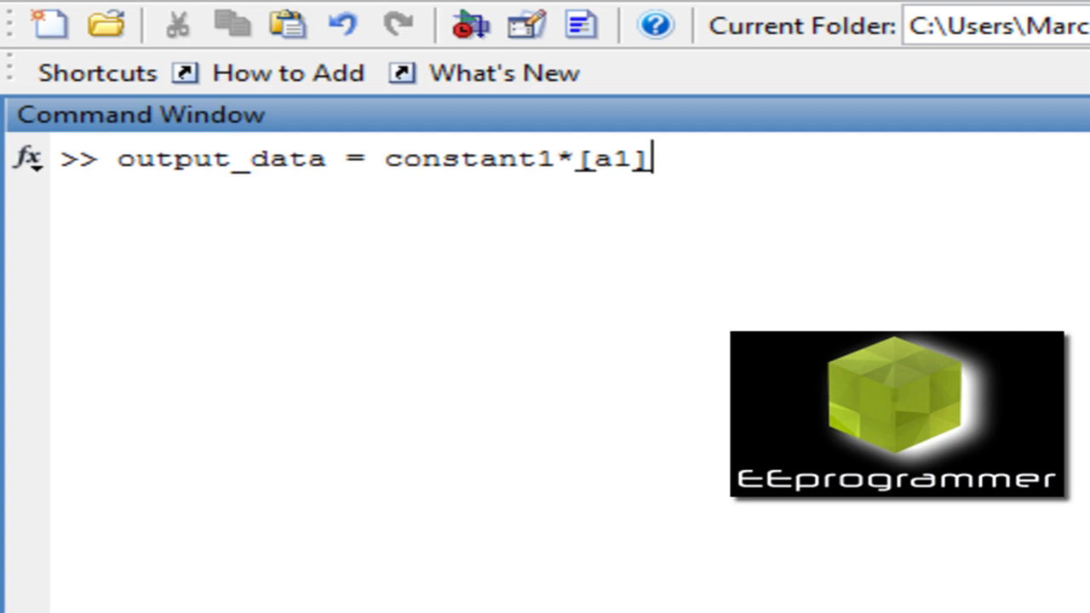
type("+constant2*")
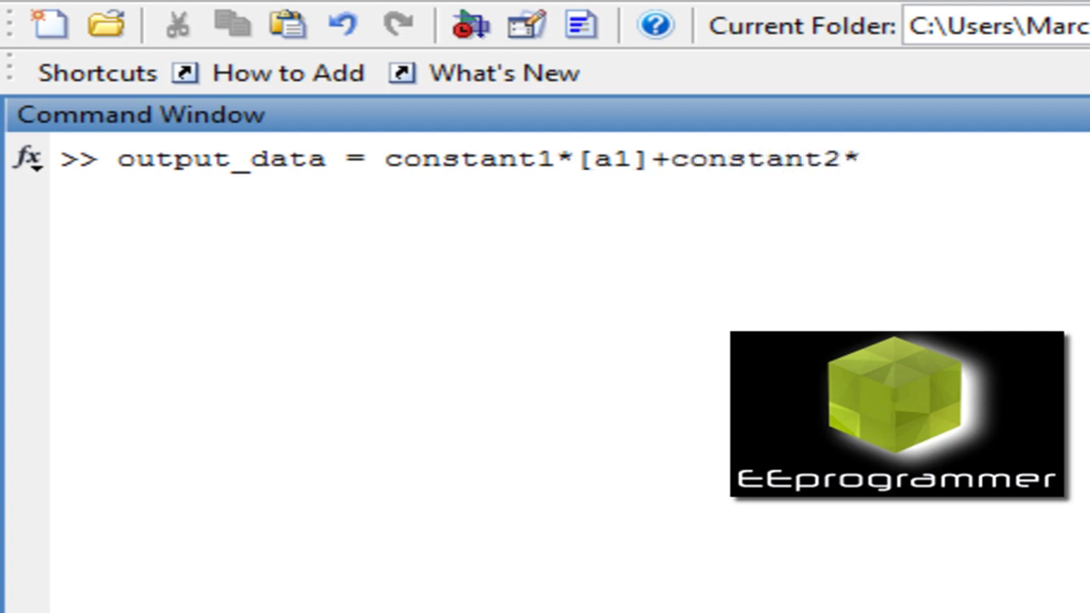
type("[]")
key("Left")
type("a")
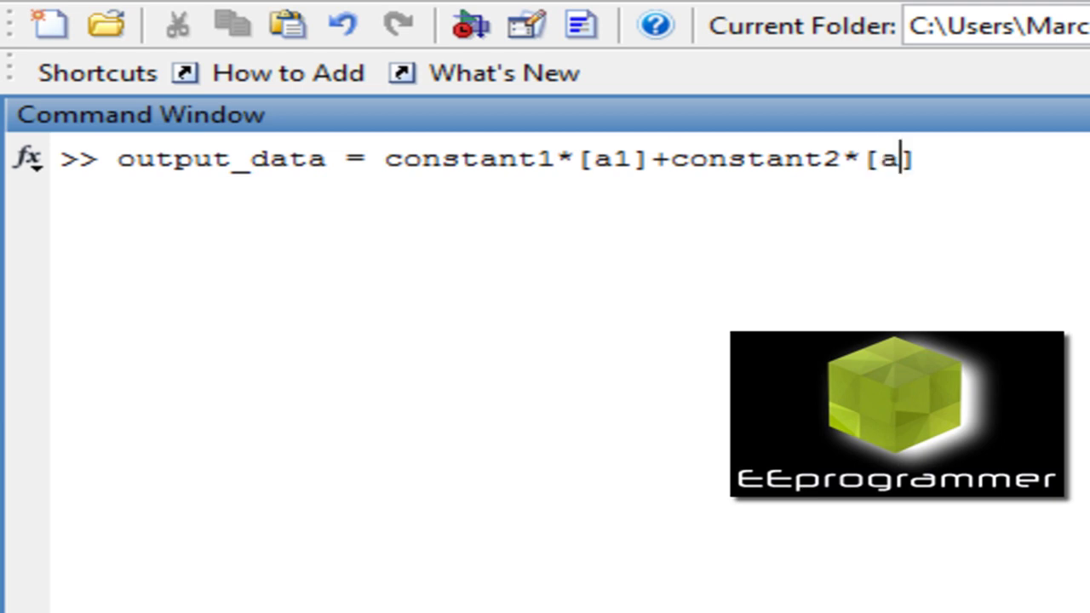
type("2")
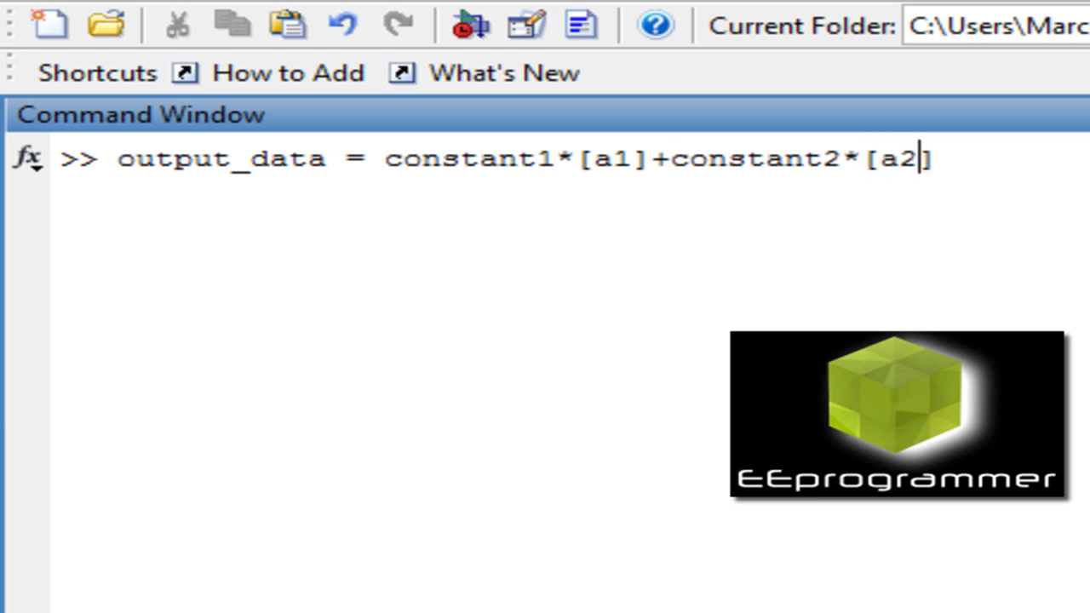
key("Right")
type("+ consta")
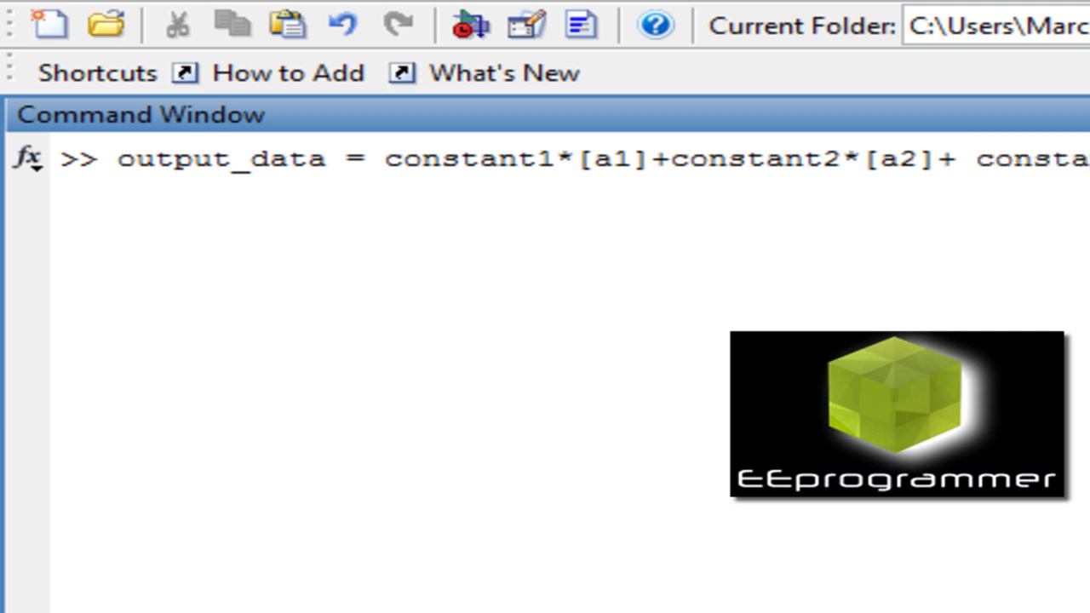
type("nt")
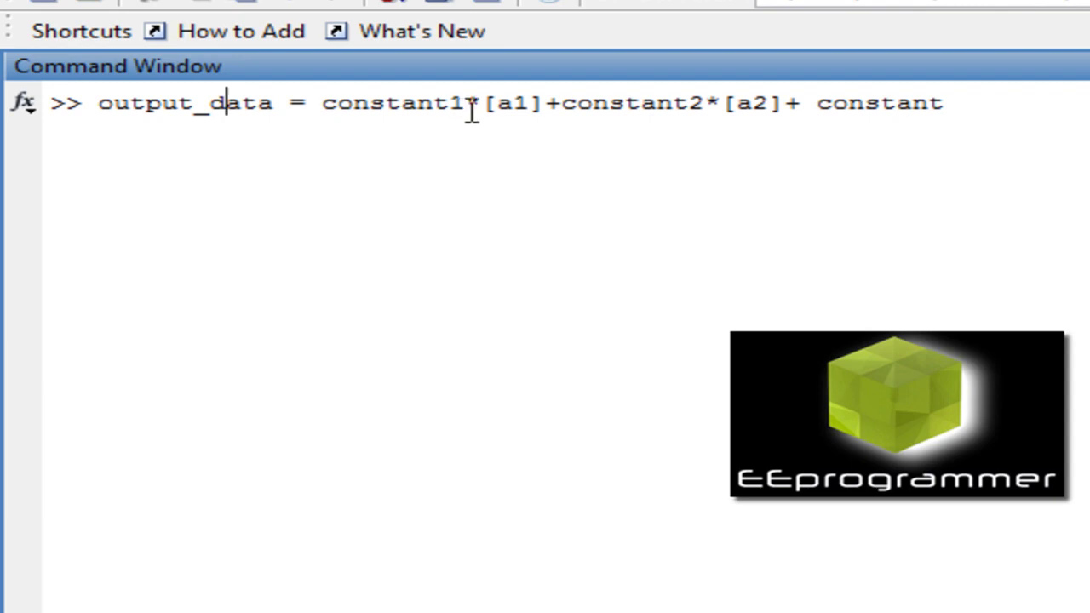
- Point out the a2, constant1 and constant2 terms, then erase the equation
left_click(738, 104)
left_click(342, 105)
left_click(689, 105)
left_click(954, 103)
left_click_drag(957, 103, 106, 109)
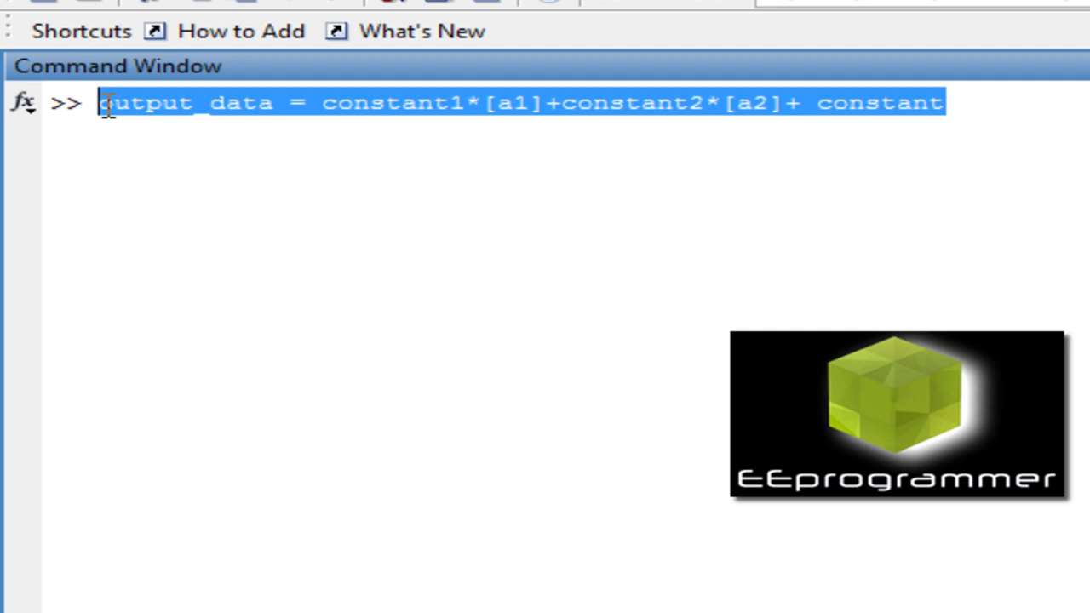
key("Delete")
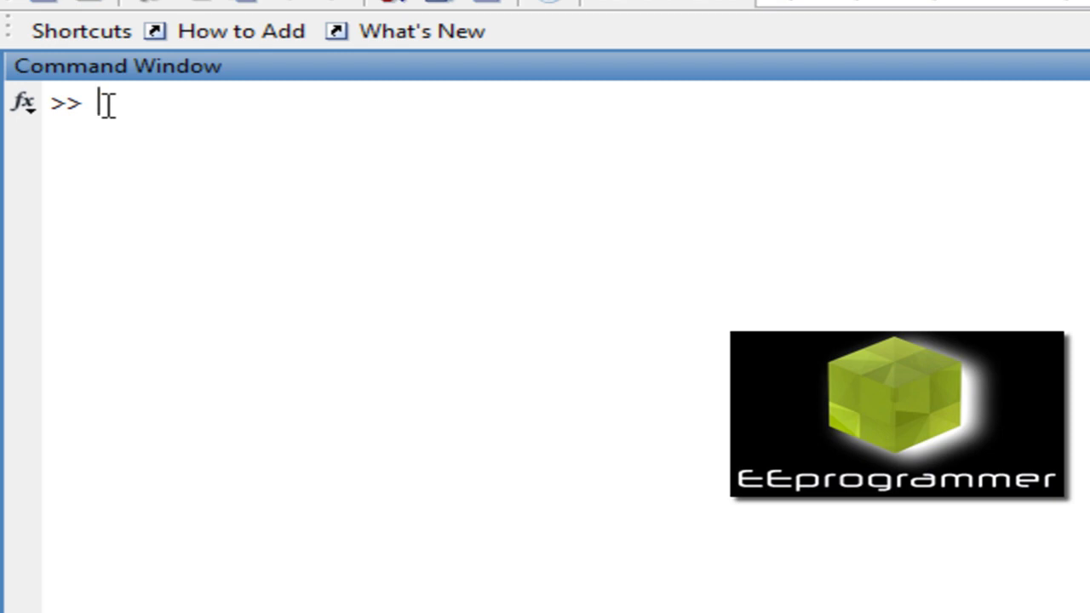
- Look up help regress and highlight the [B,BINT,R,RINT,STATS] = REGRESS(Y,X) syntax, B and STATS
type("help reg")
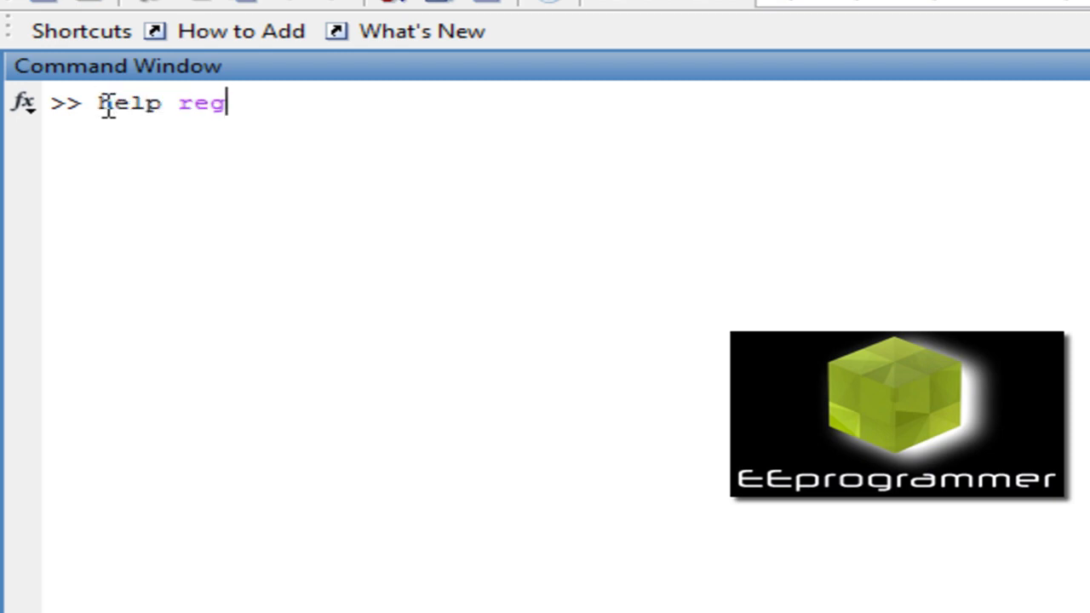
type("ress")
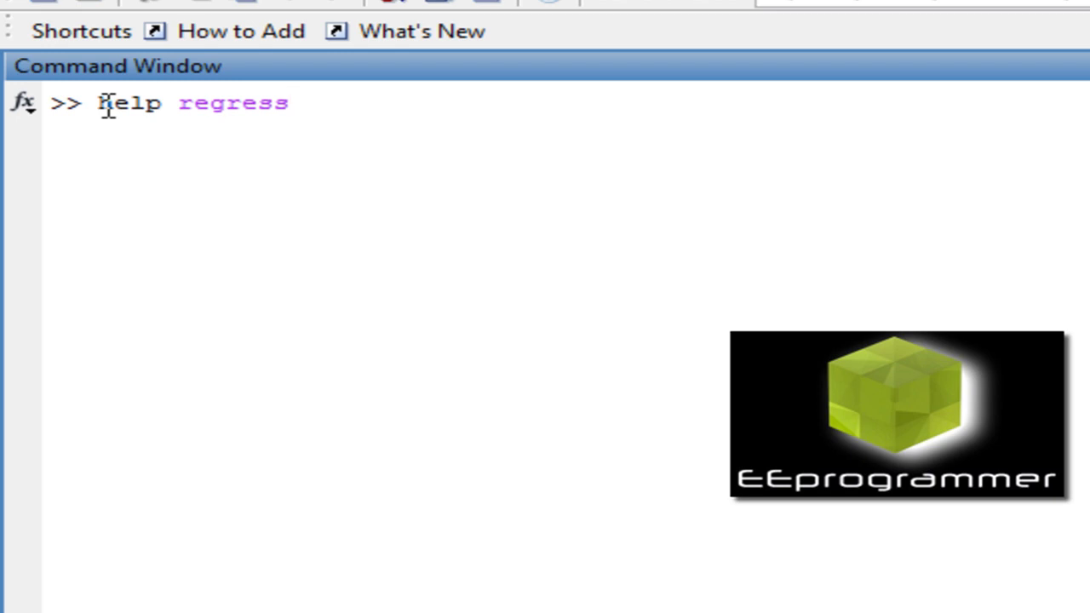
key("Return")
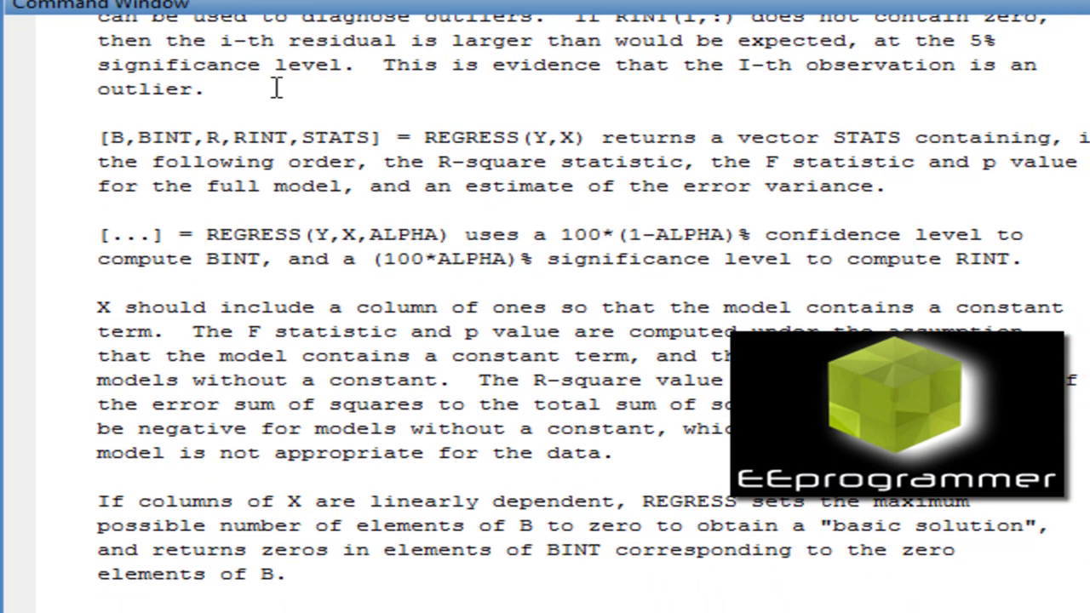
scroll(302, 138, "up", 3)
scroll(297, 94, "up", 2)
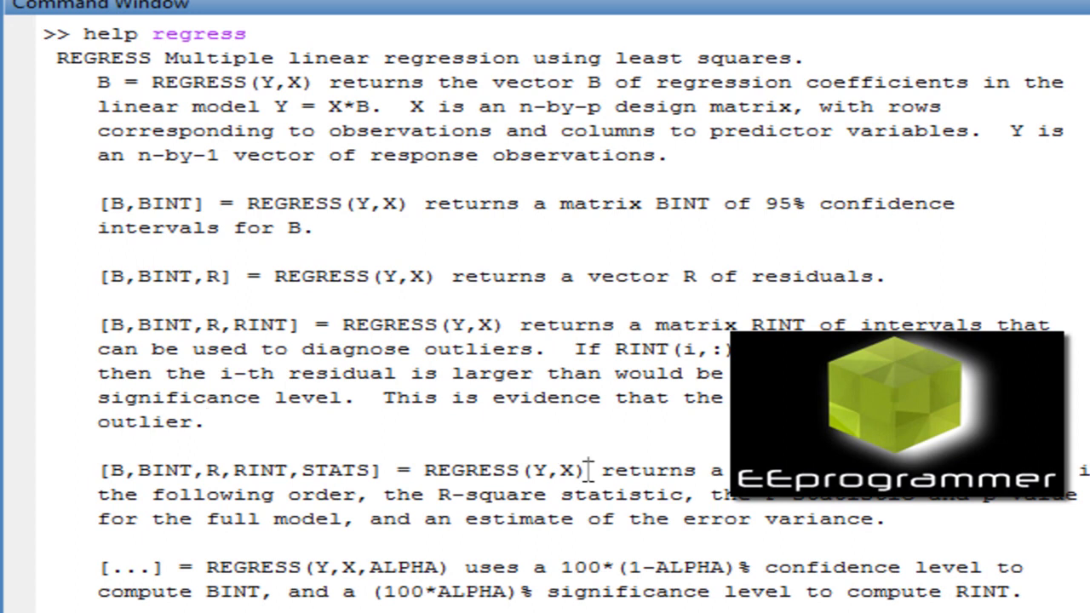
left_click_drag(587, 470, 96, 479)
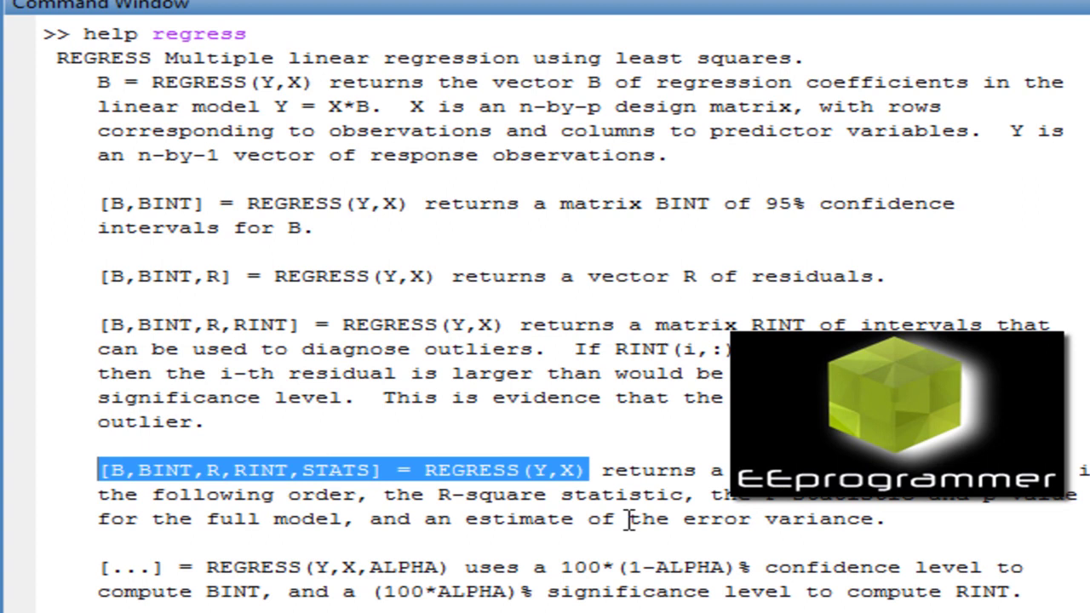
left_click(630, 519)
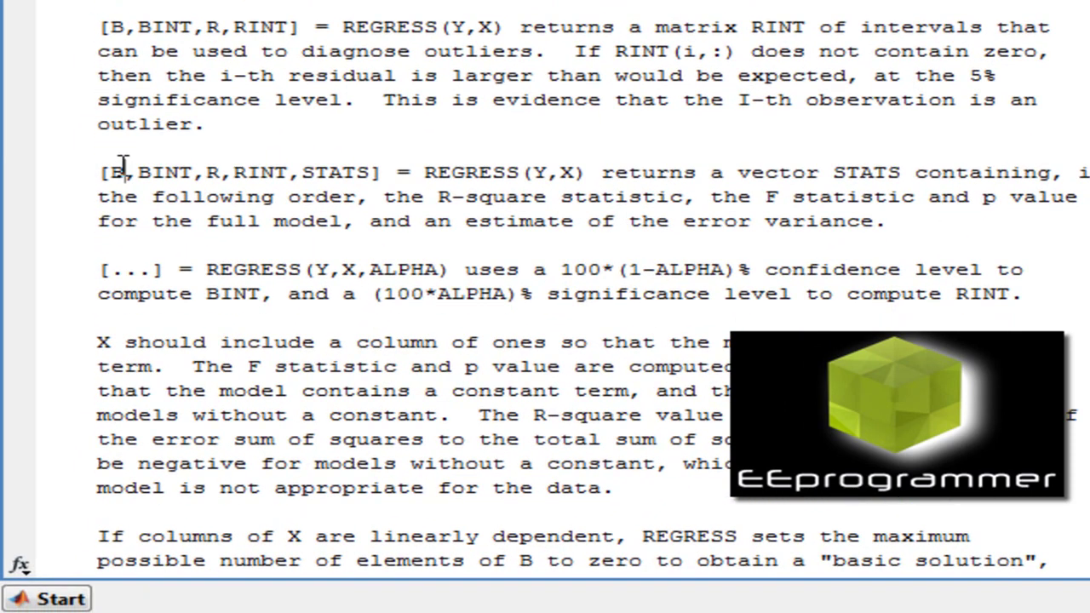
double_click(112, 219)
left_click_drag(305, 170, 378, 174)
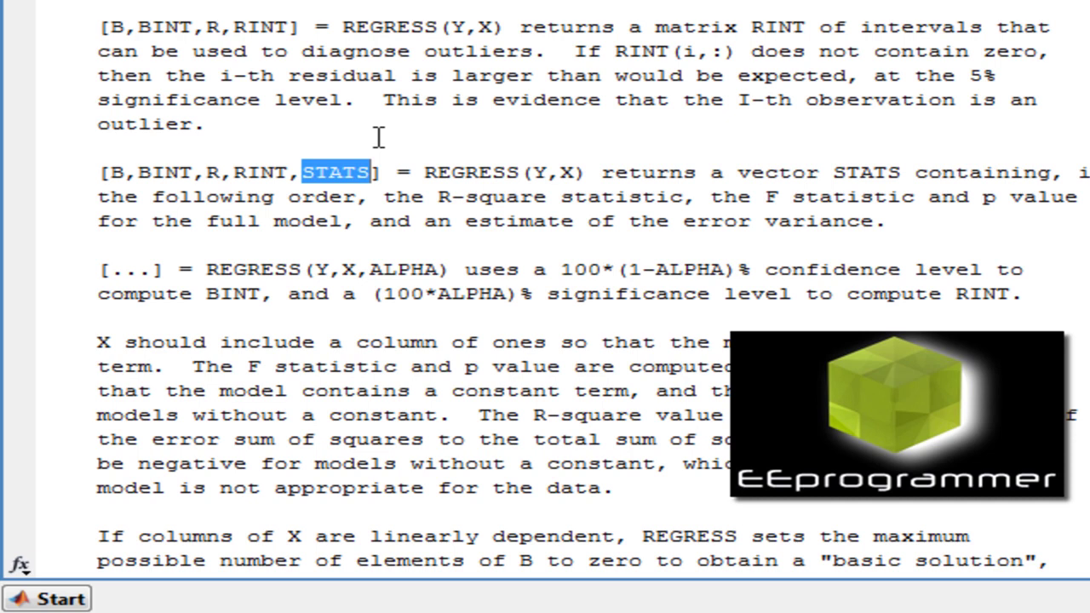
left_click(379, 137)
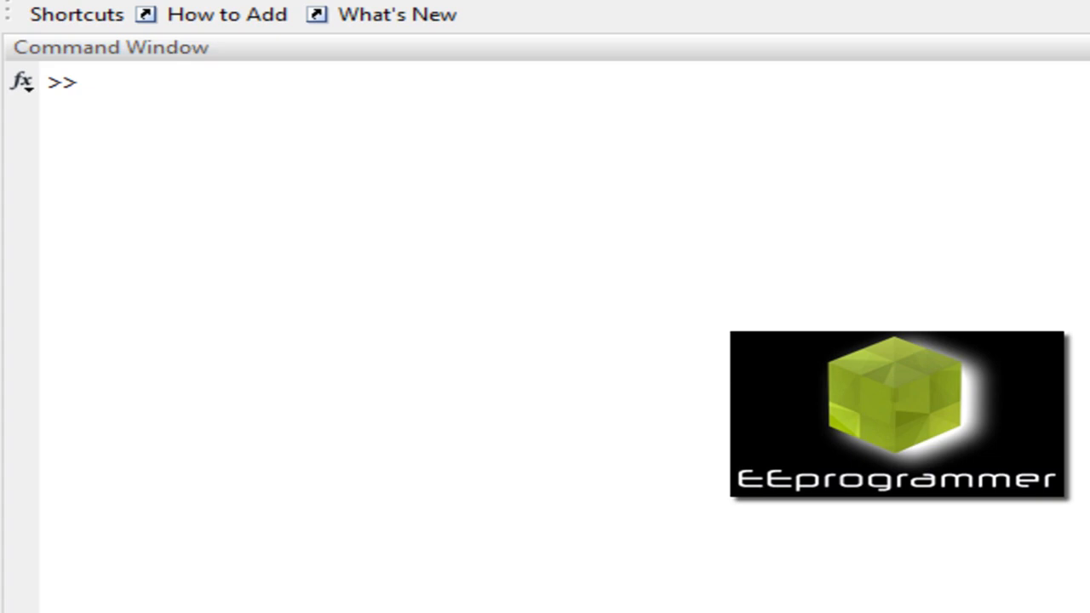
- Type output_data = constant1*[a1] + constant2*[a2] + constant at the prompt
left_click(93, 81)
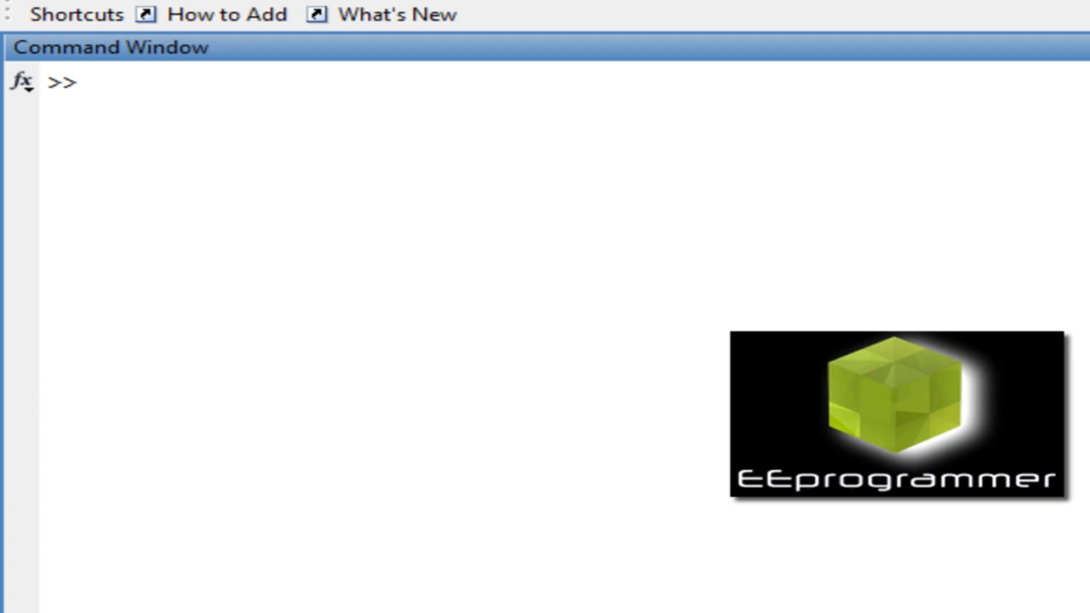
type("output =")
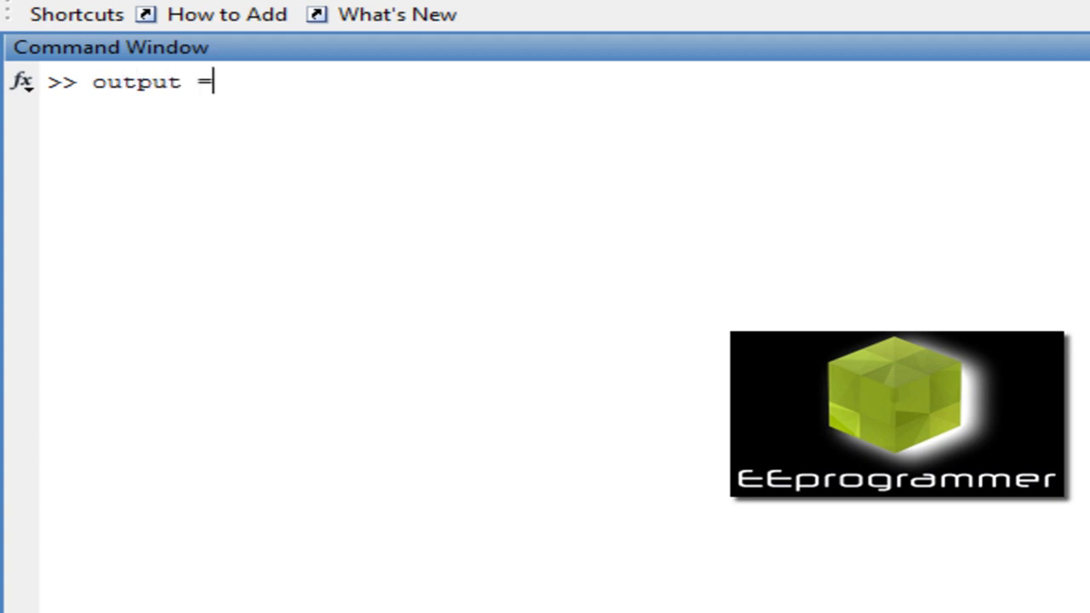
key("Left")
key("Left")
key("Left")
type("data")
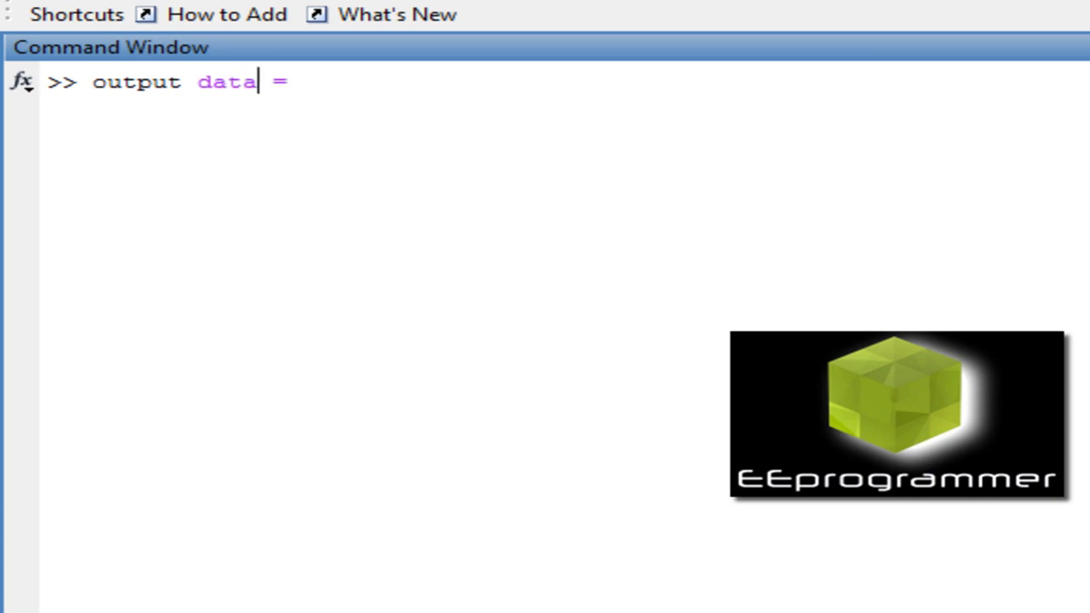
key("BackSpace")
key("BackSpace")
key("BackSpace")
key("BackSpace")
key("BackSpace")
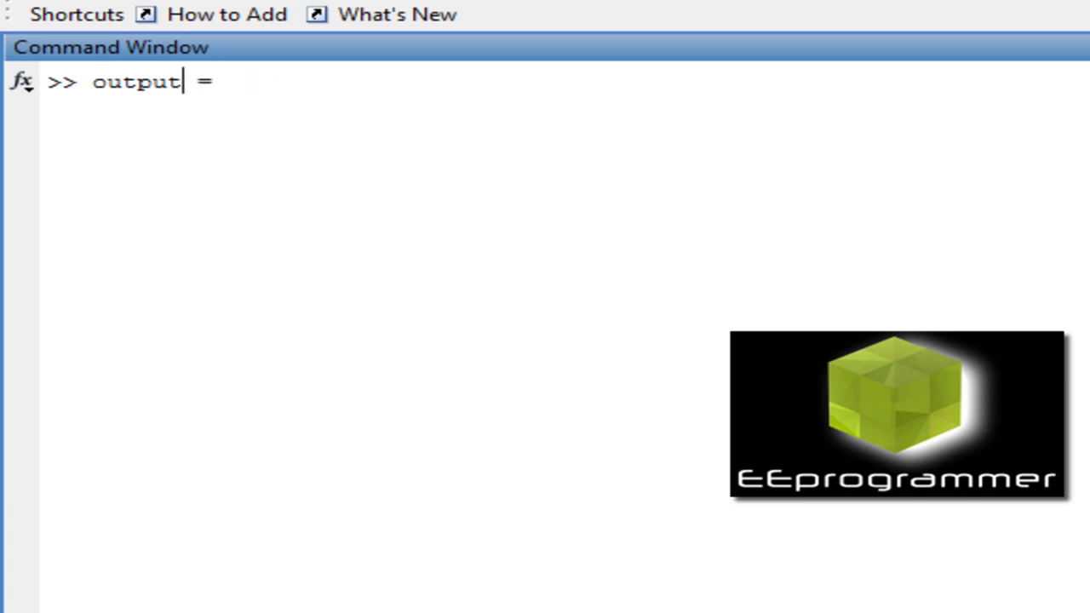
type("_data")
key("End")
type("co")
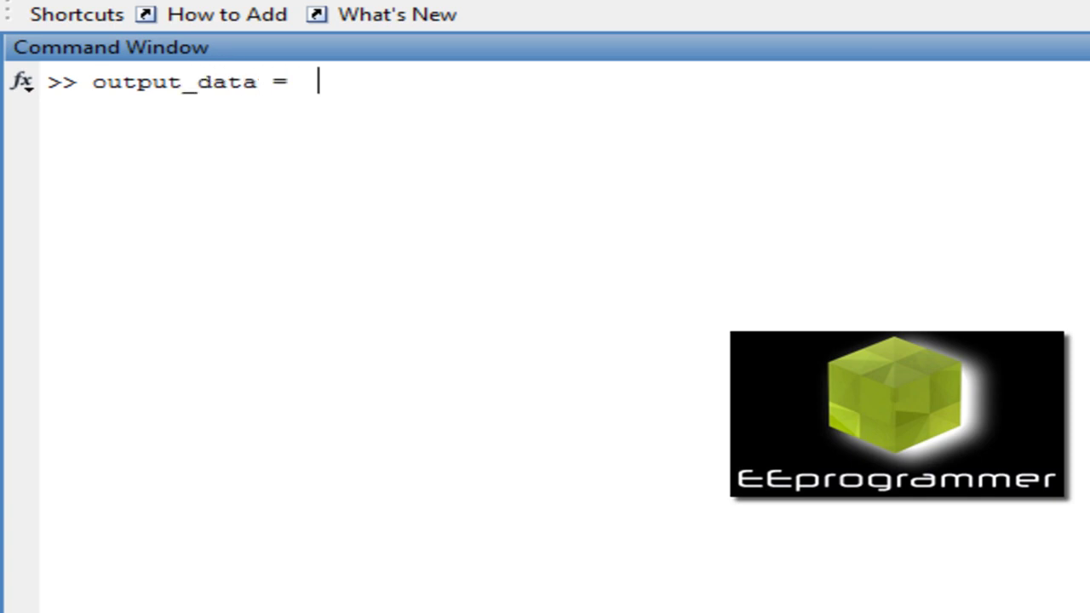
type("nstant1")
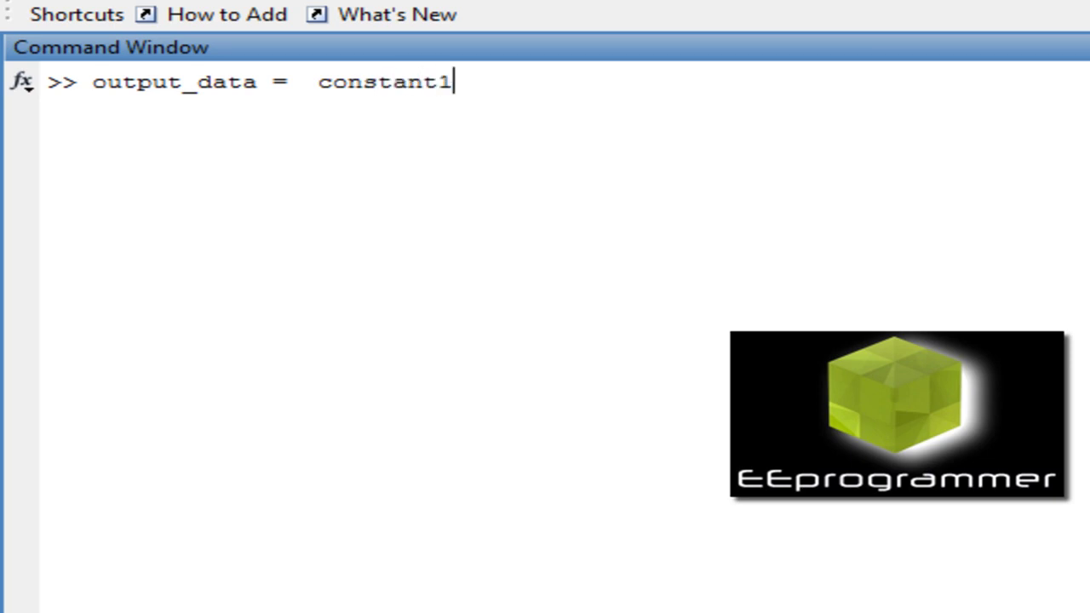
type("*[a")
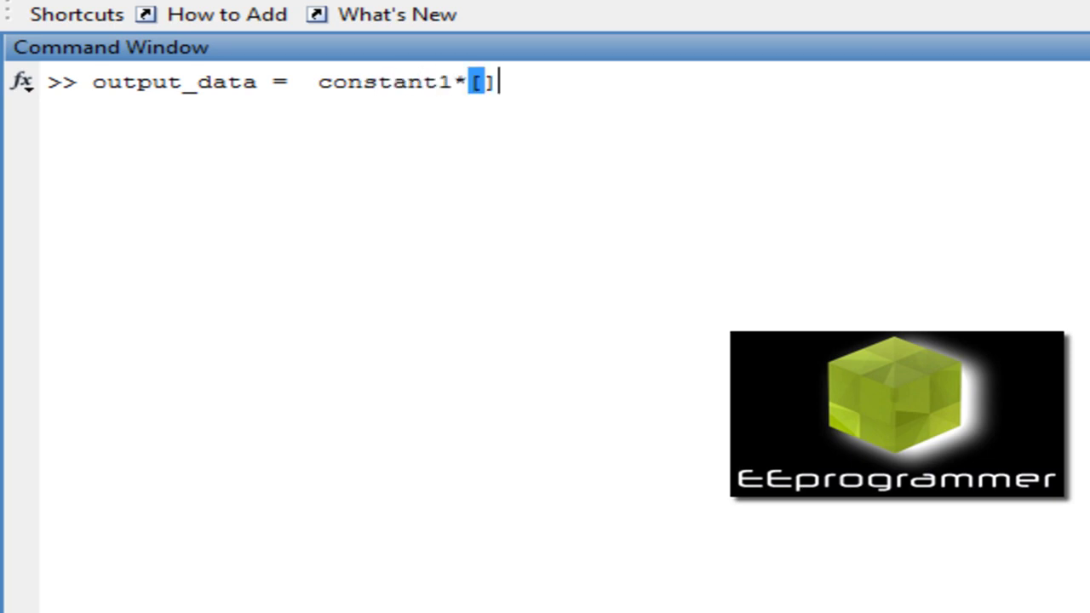
type("1] + ")
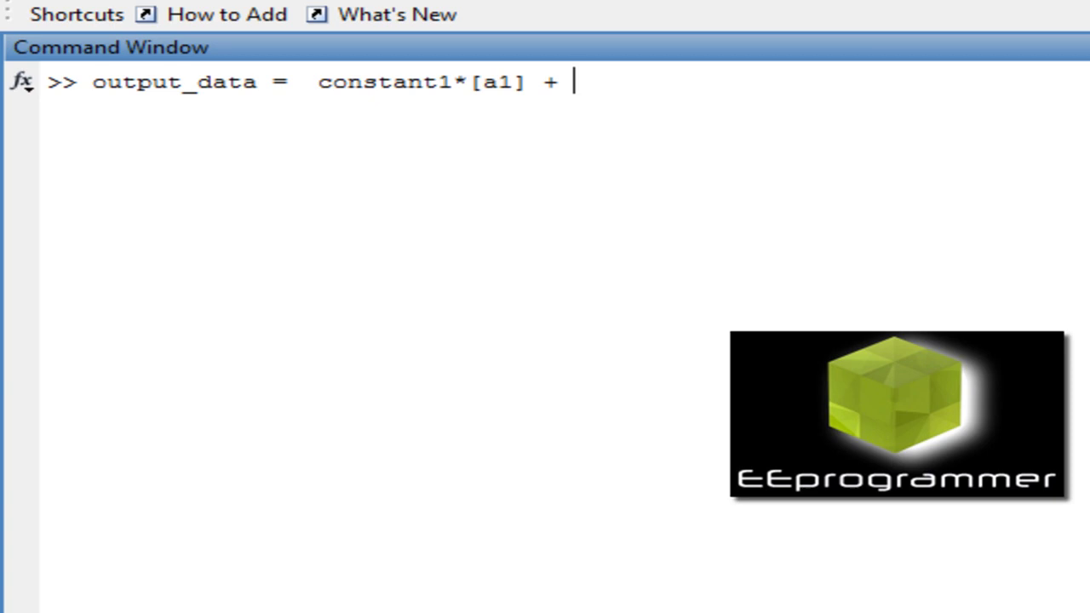
type("constant")
type("2*[]")
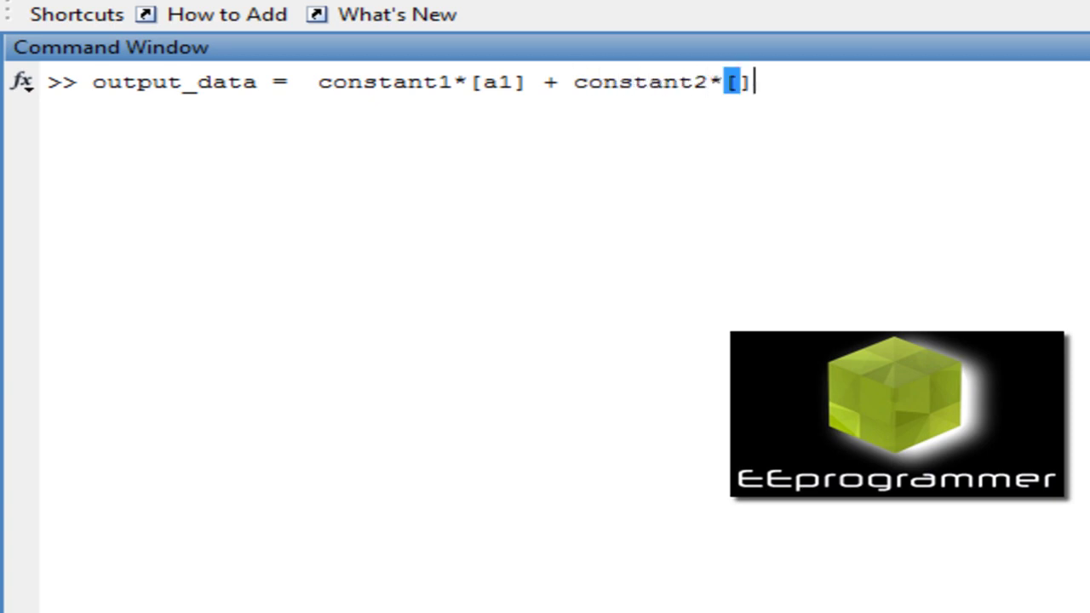
key("Left")
type("a2")
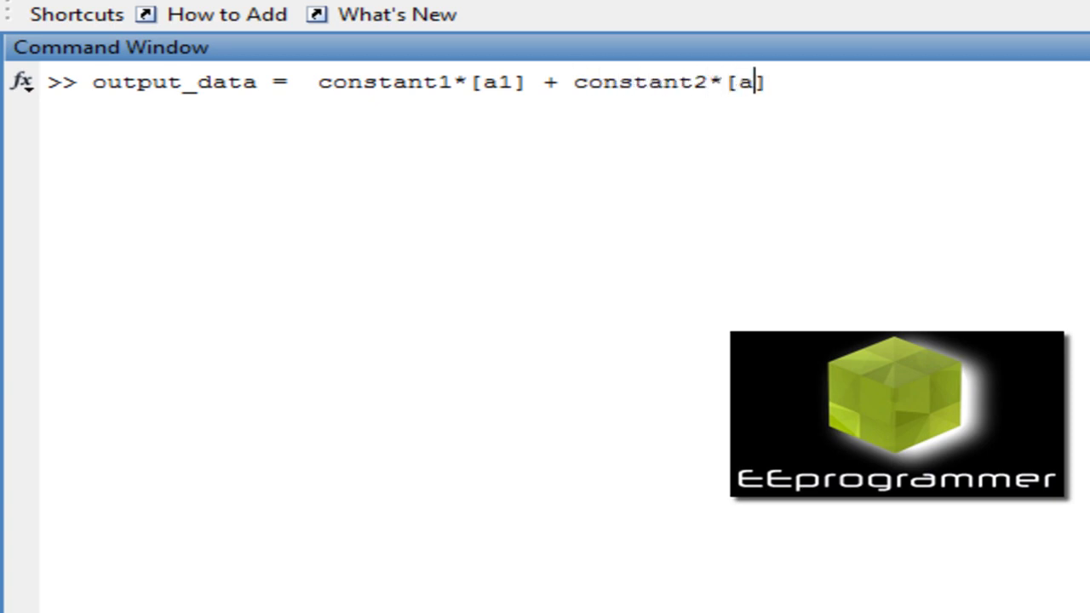
key("Right")
type("+ constant")
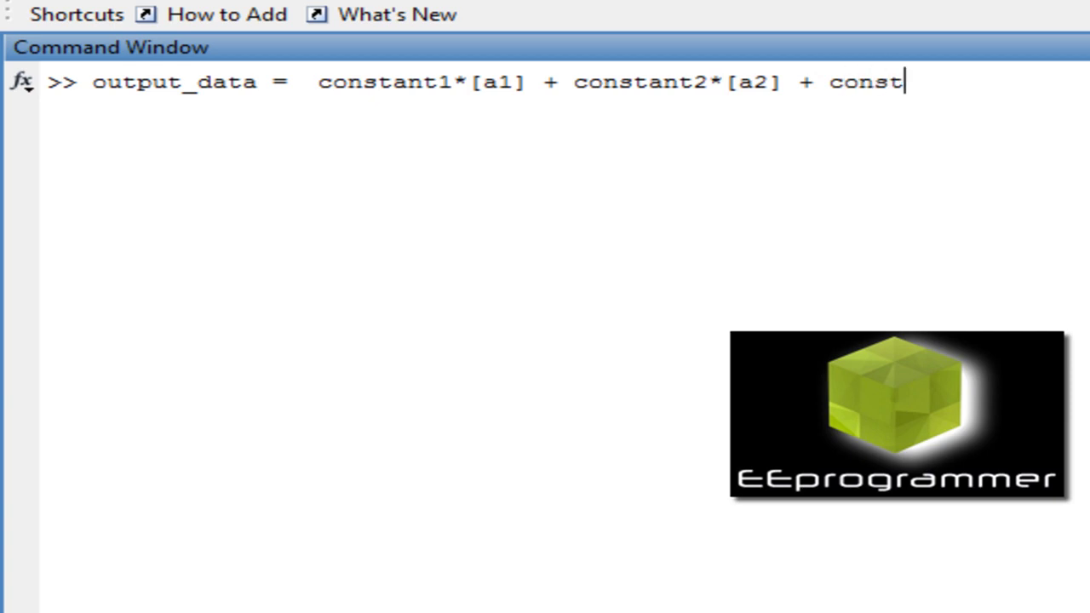
key("BackSpace")
type("nt")
- Highlight the constant term, delete the equation, and run size(input_data), returning 49997 by 2
left_click_drag(792, 83, 955, 88)
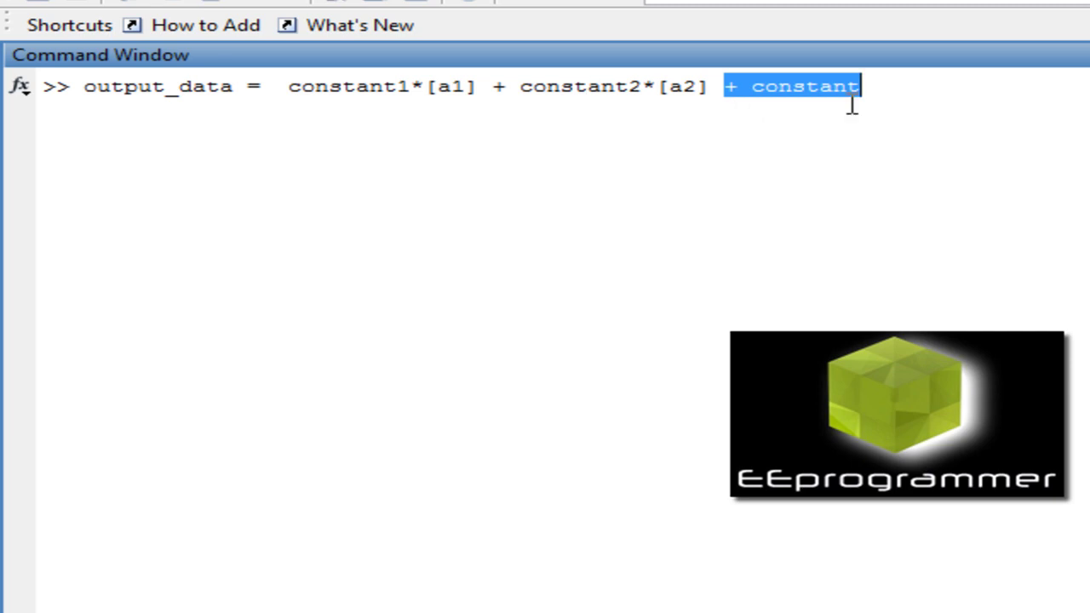
left_click(892, 93)
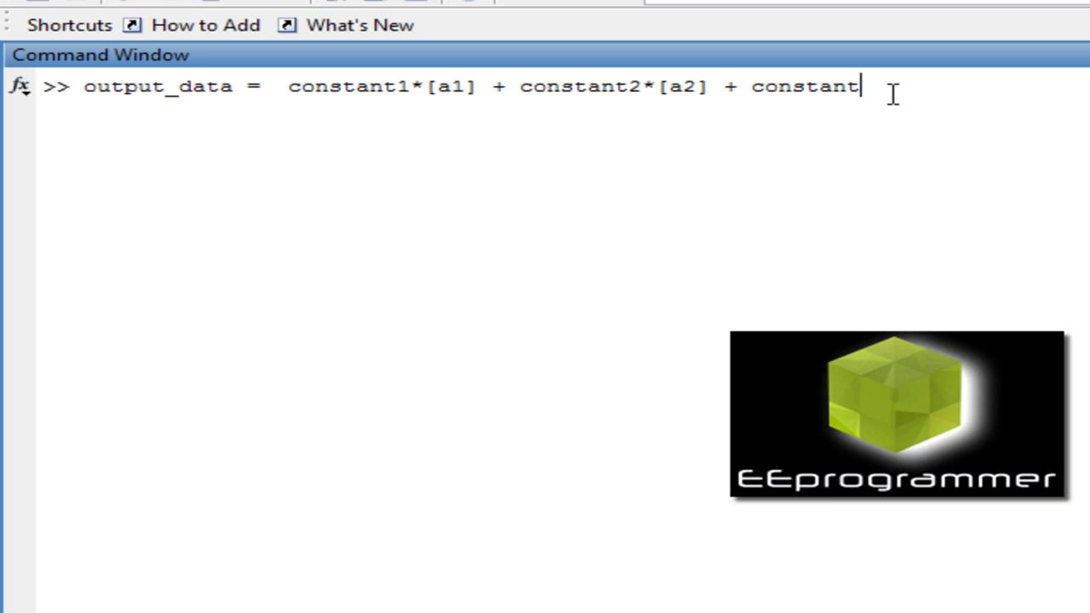
left_click_drag(892, 93, 86, 88)
key("BackSpace")
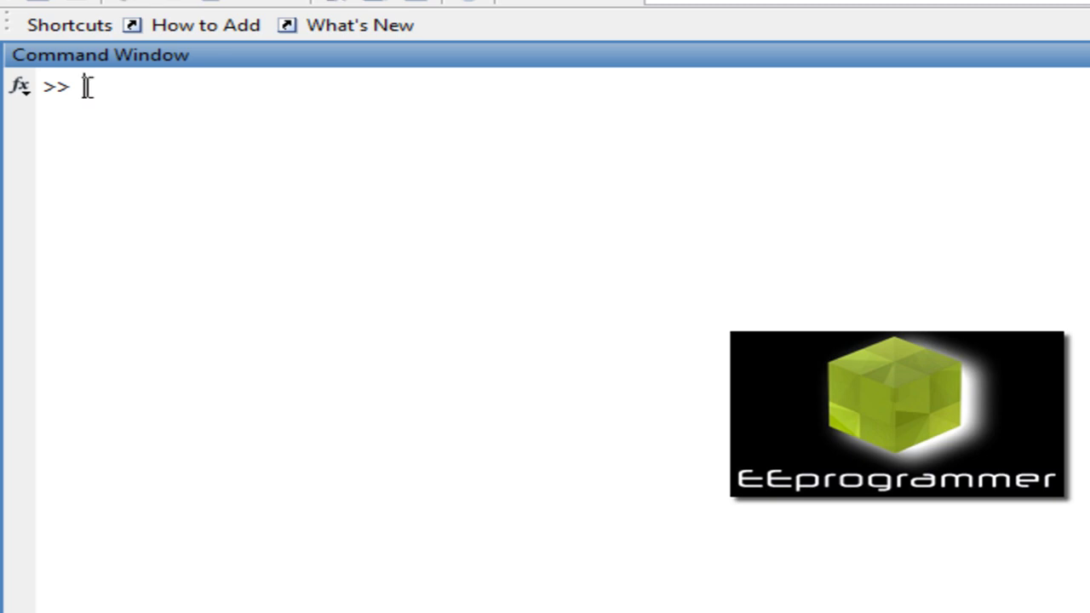
type("size()")
key("Left")
type("inp[ut")
key("BackSpace")
key("BackSpace")
key("BackSpace")
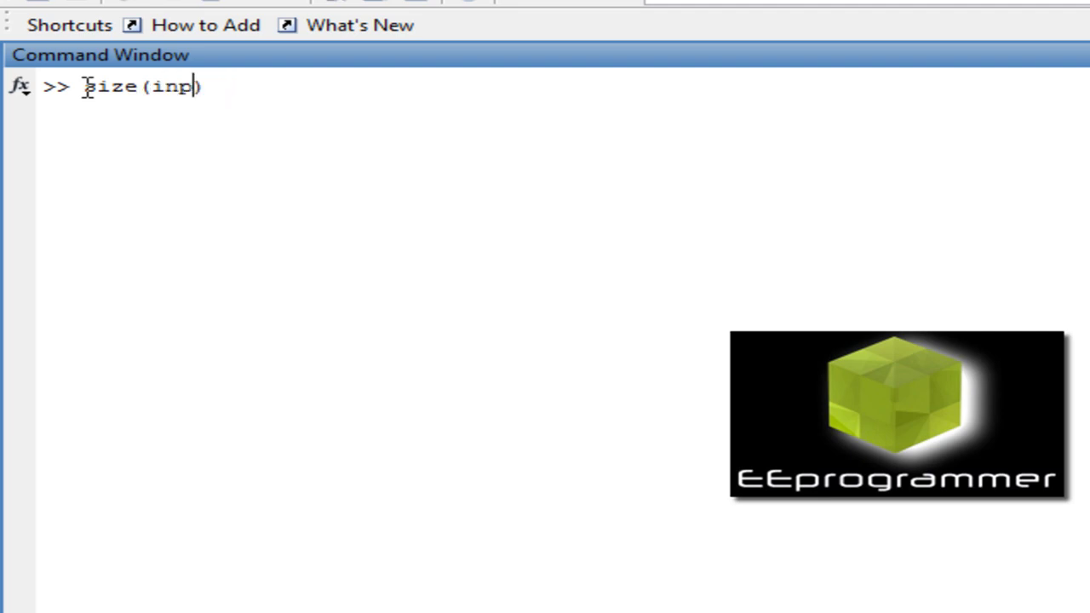
type("ut_data")
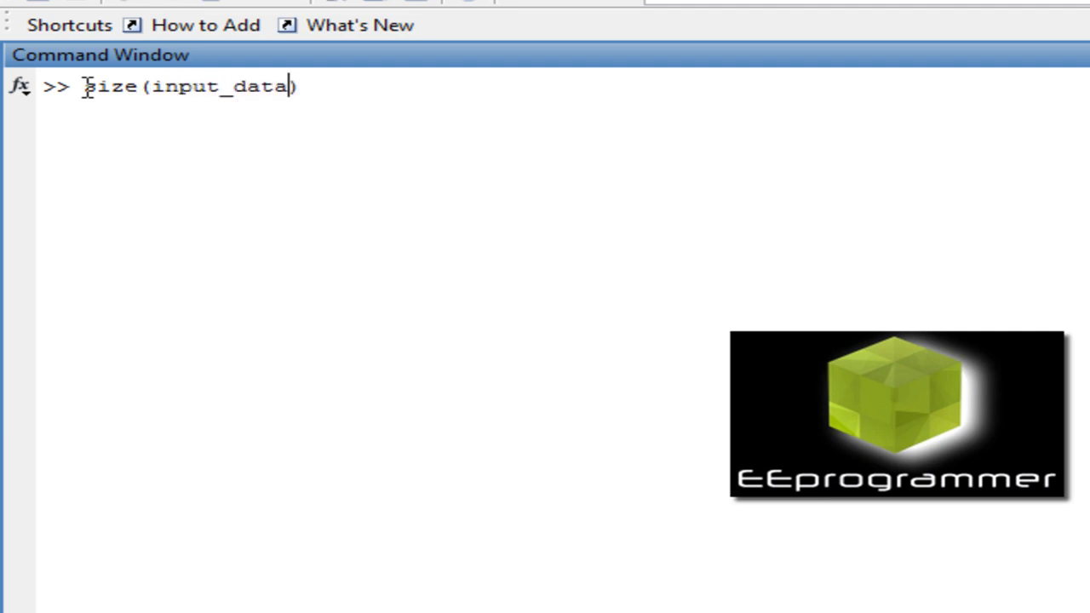
key("Return")
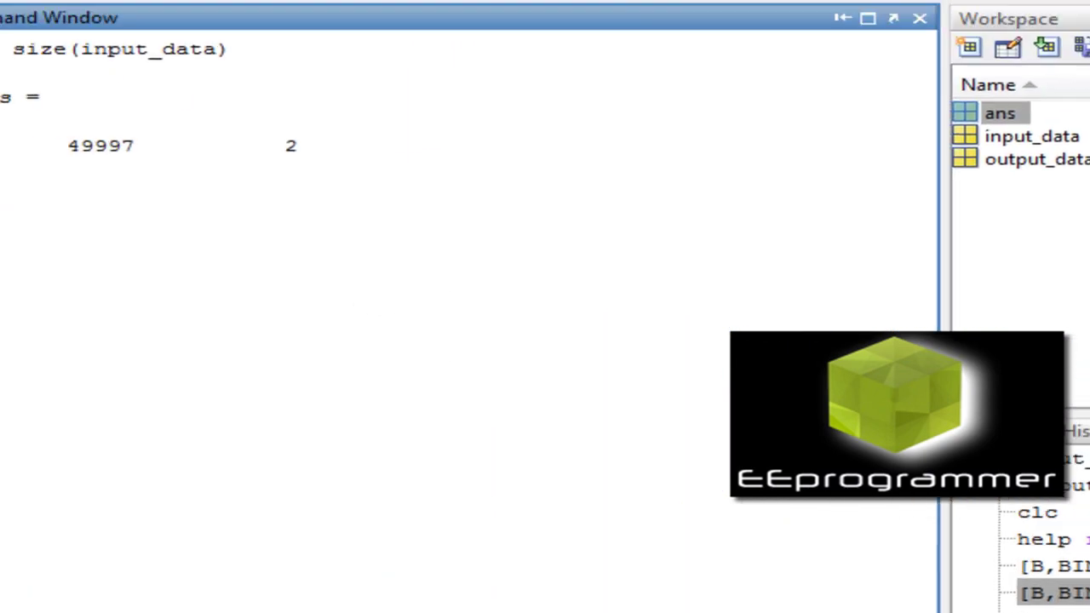
- Scroll through the Command History panel, then return to the prompt
left_click(1056, 554)
scroll(1055, 553, "down", 3)
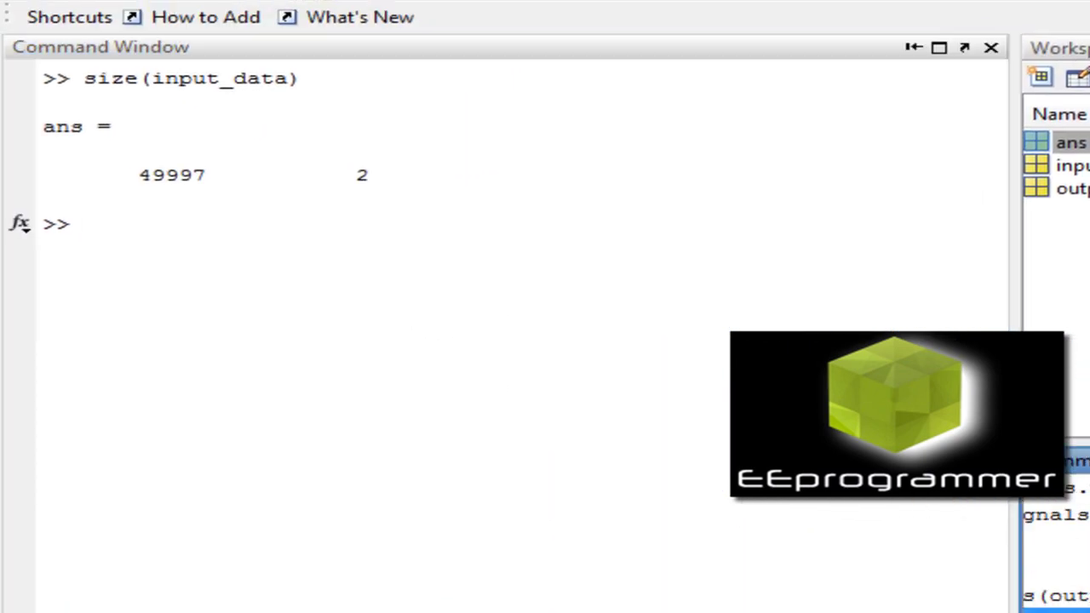
scroll(1055, 553, "right", 1)
scroll(1056, 553, "down", 2)
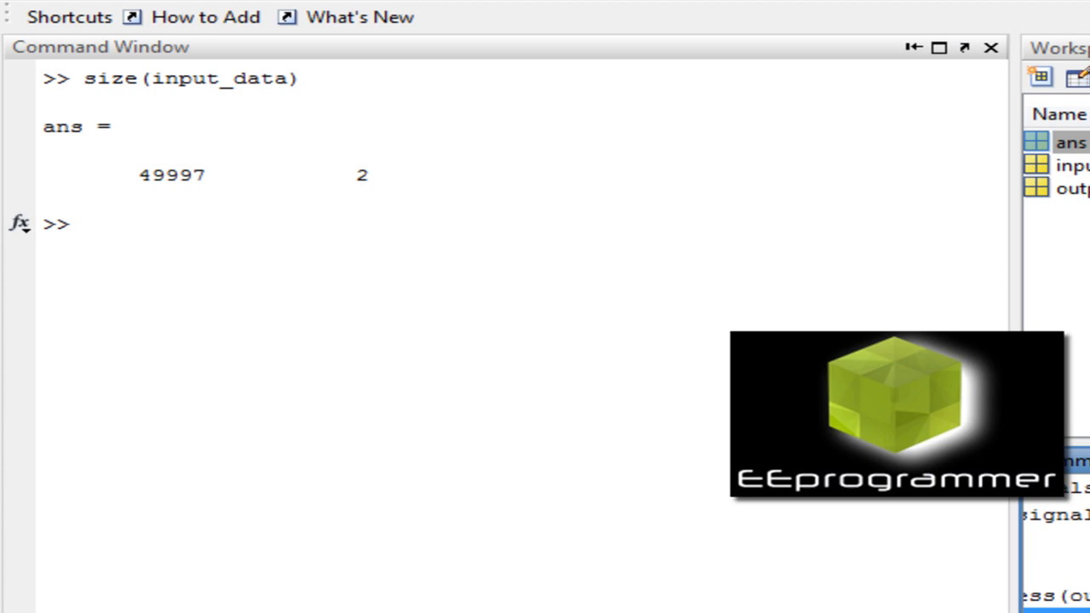
left_click(173, 522)
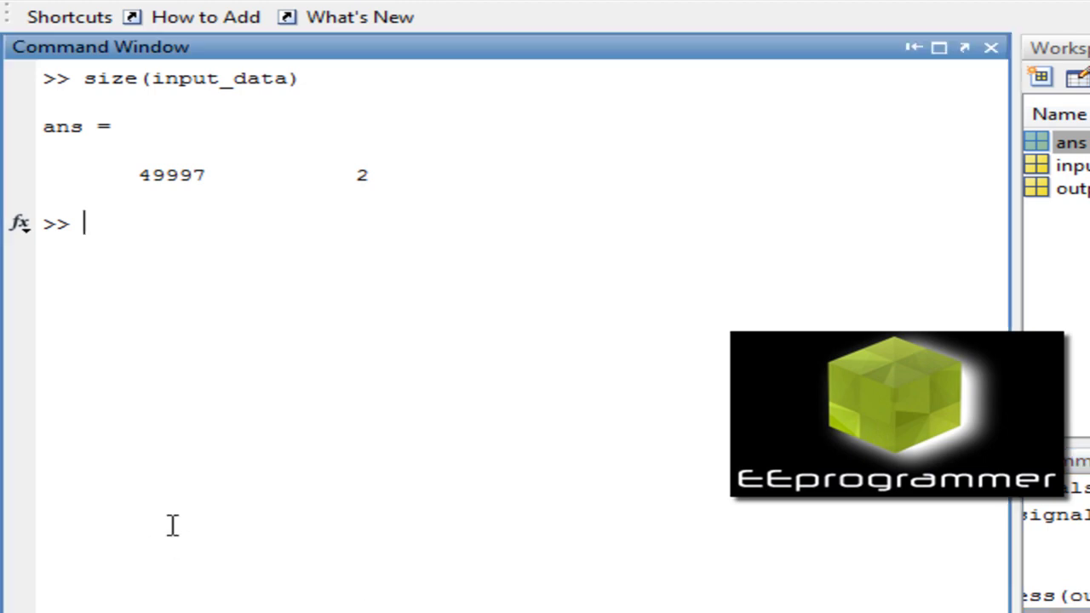
- Trim the pasted regress command to size([input_data, ones(size(input_data(:,1)))]) and run it, getting 49997 by 3
right_click(226, 505)
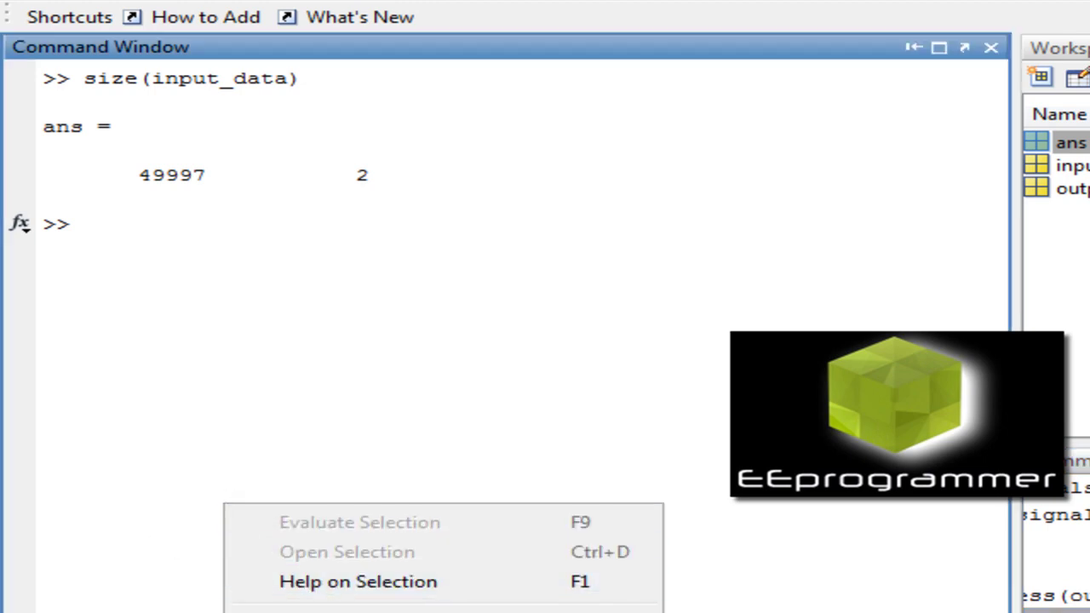
type("TATS] = regress(output_data,[input_data, ones(size(input_data(:,1)))]);")
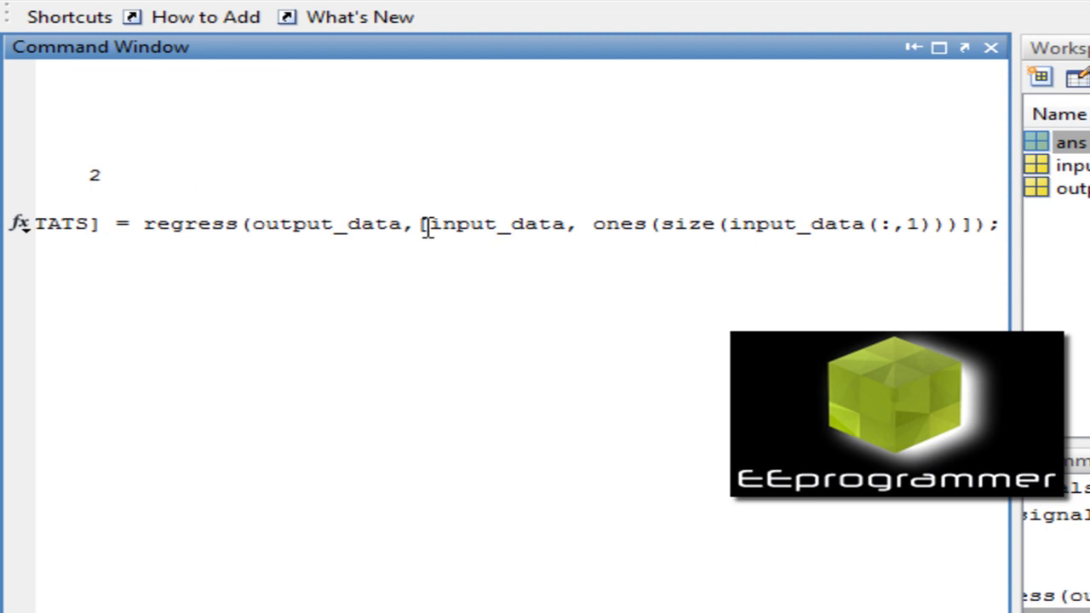
left_click_drag(420, 225, 35, 225)
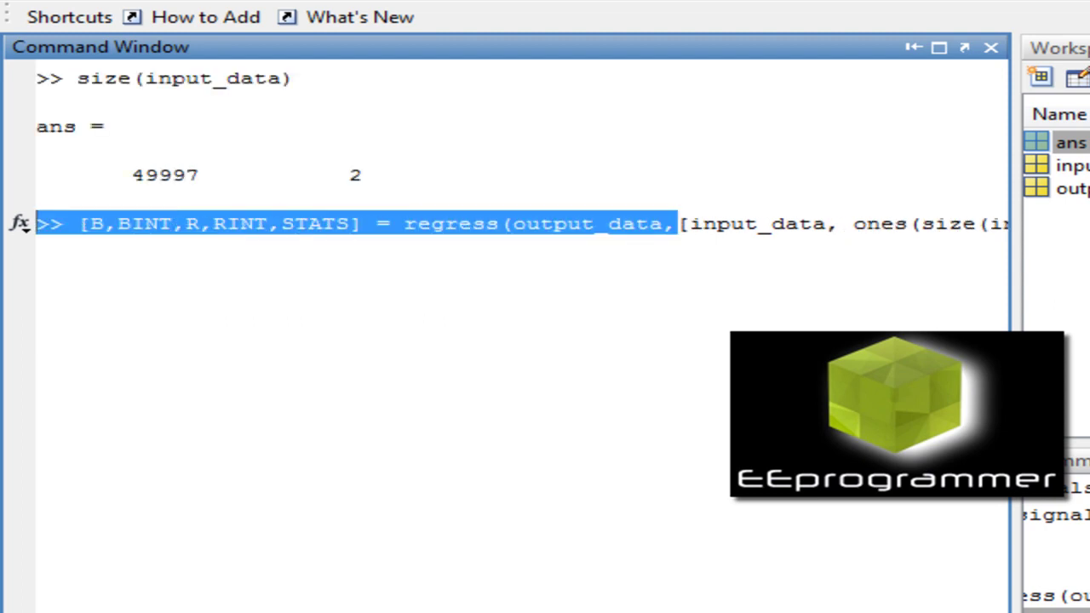
key("BackSpace")
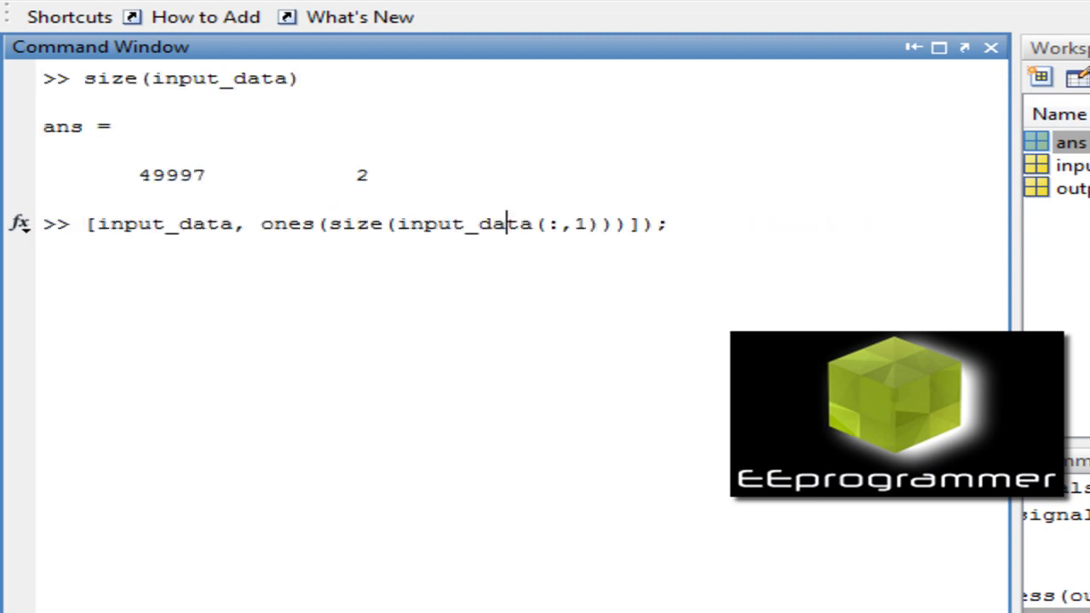
left_click(670, 224)
key("BackSpace")
key("BackSpace")
key("Left")
key("Left")
key("Home")
type("size(")
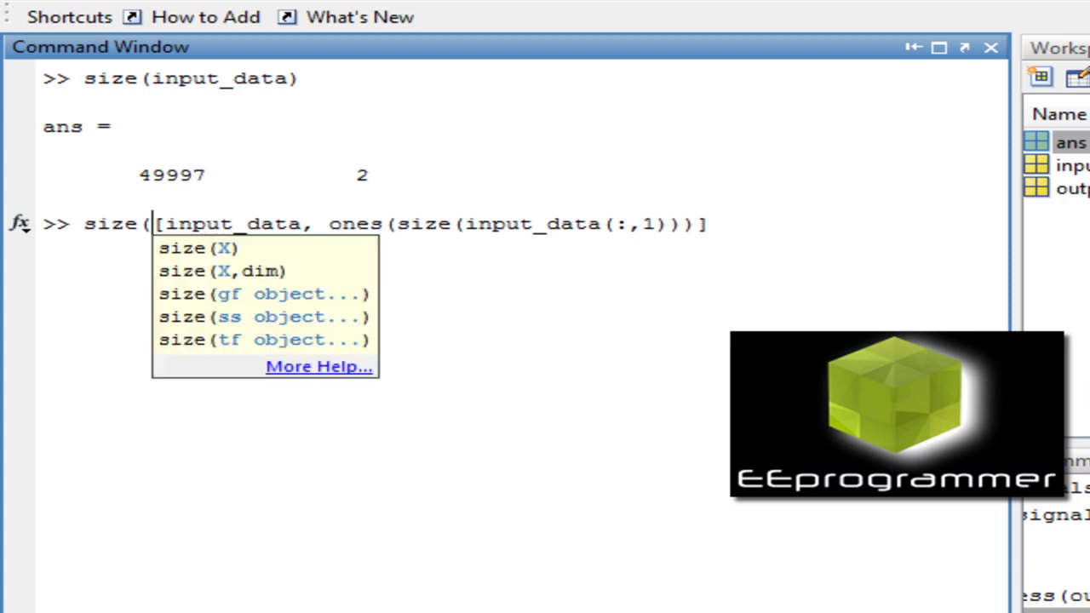
key("End")
type(")")
key("Return")
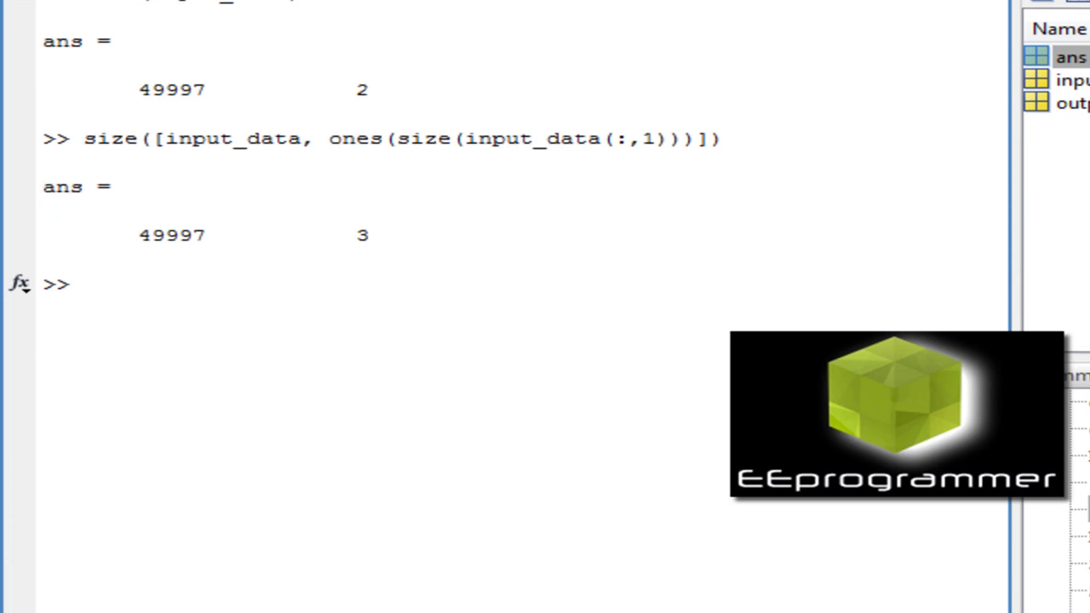
- Highlight the column-of-ones term and the inner size call in the command
left_click_drag(331, 138, 587, 129)
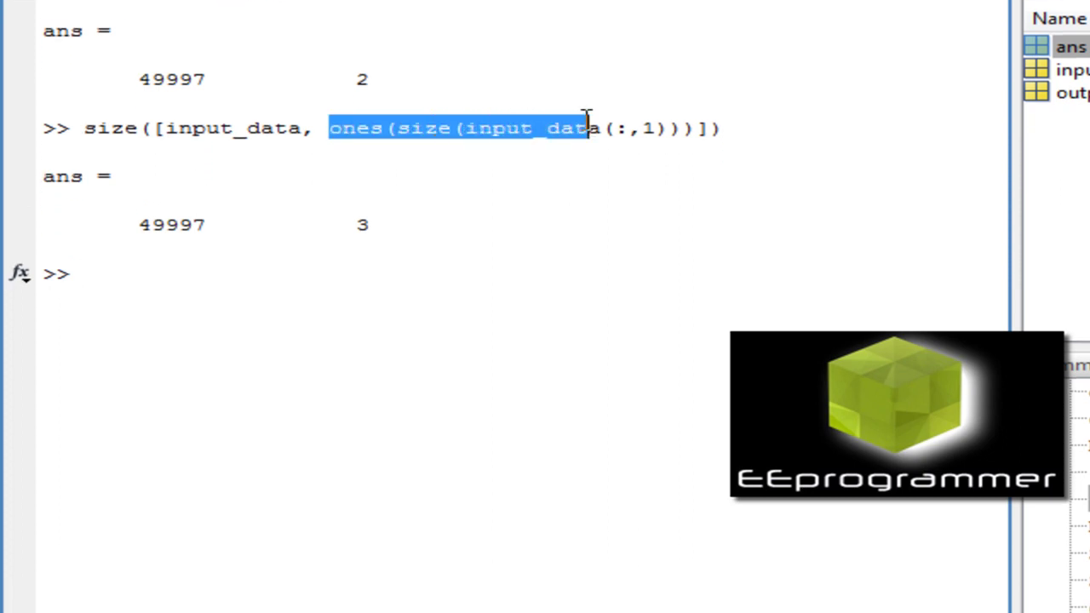
left_click(574, 153)
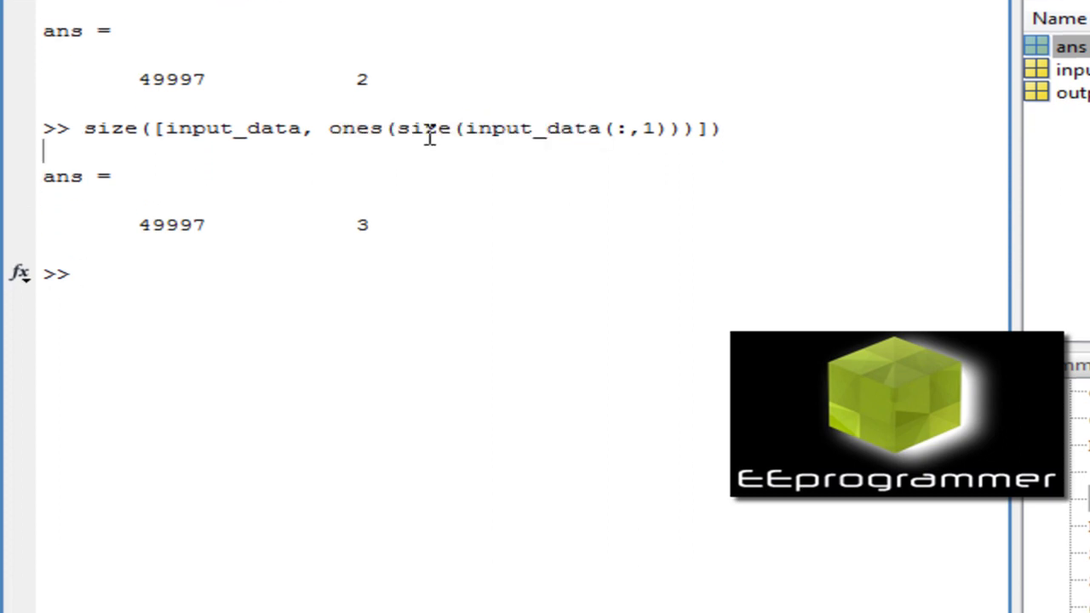
left_click_drag(341, 127, 453, 127)
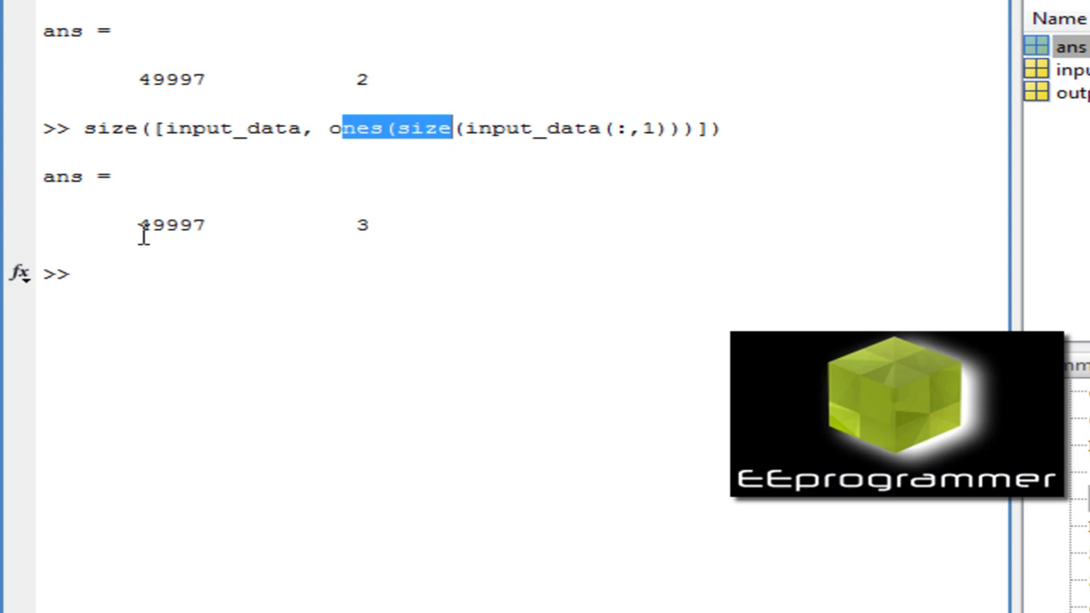
left_click(151, 131)
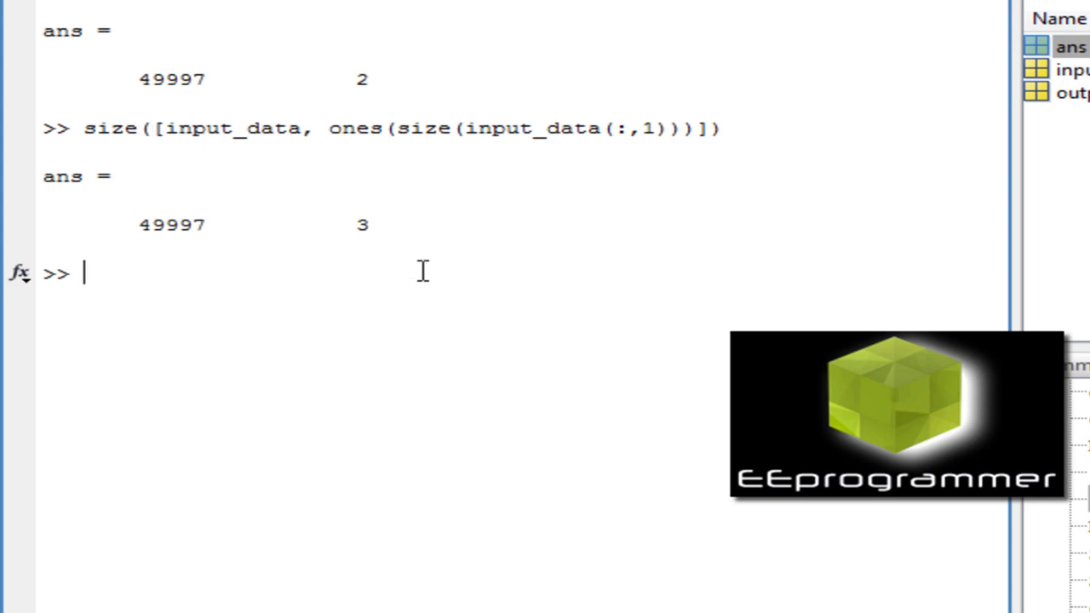
- Paste [B,BINT,R,RINT,STATS] = regress(output_data,[input_data, ones(...)]) at the prompt and highlight STATS
left_click_drag(768, 131, 95, 128)
left_click(520, 437)
left_click(377, 465)
key("ctrl+v")
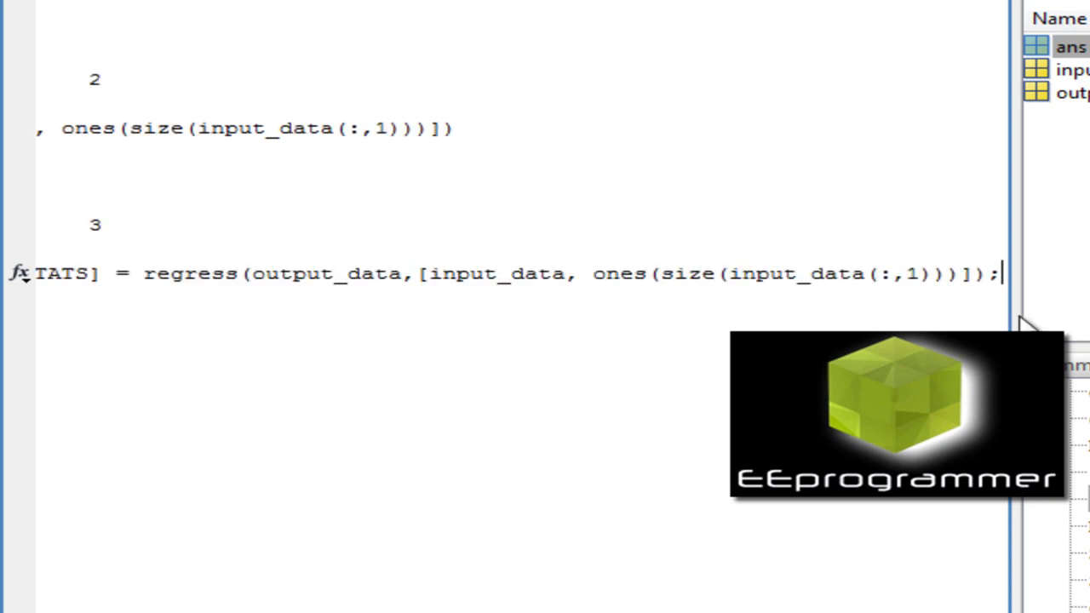
left_click_drag(1013, 317, 1089, 317)
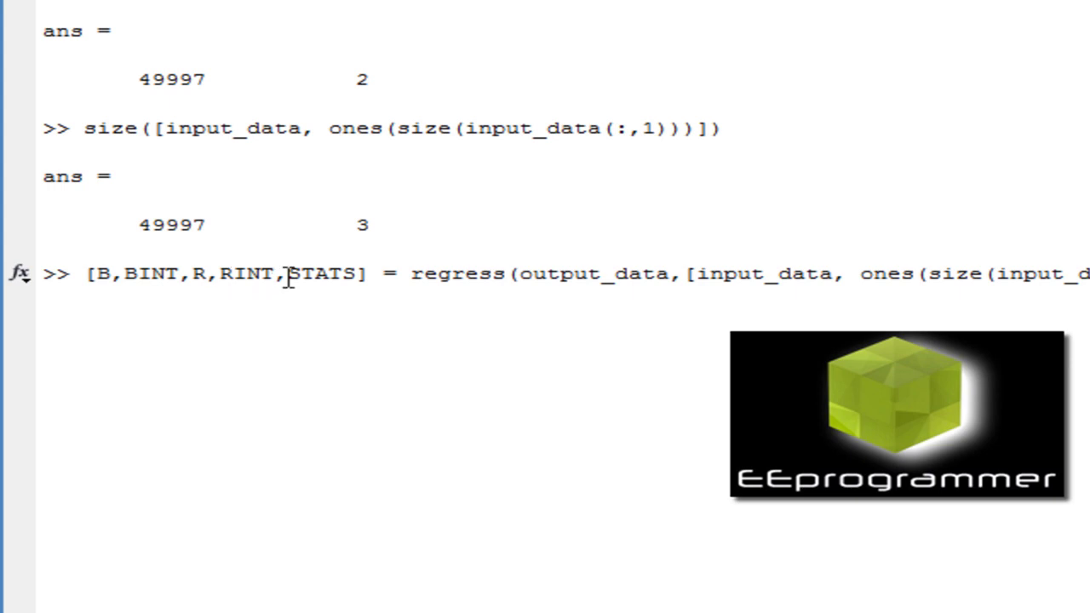
left_click_drag(289, 273, 354, 278)
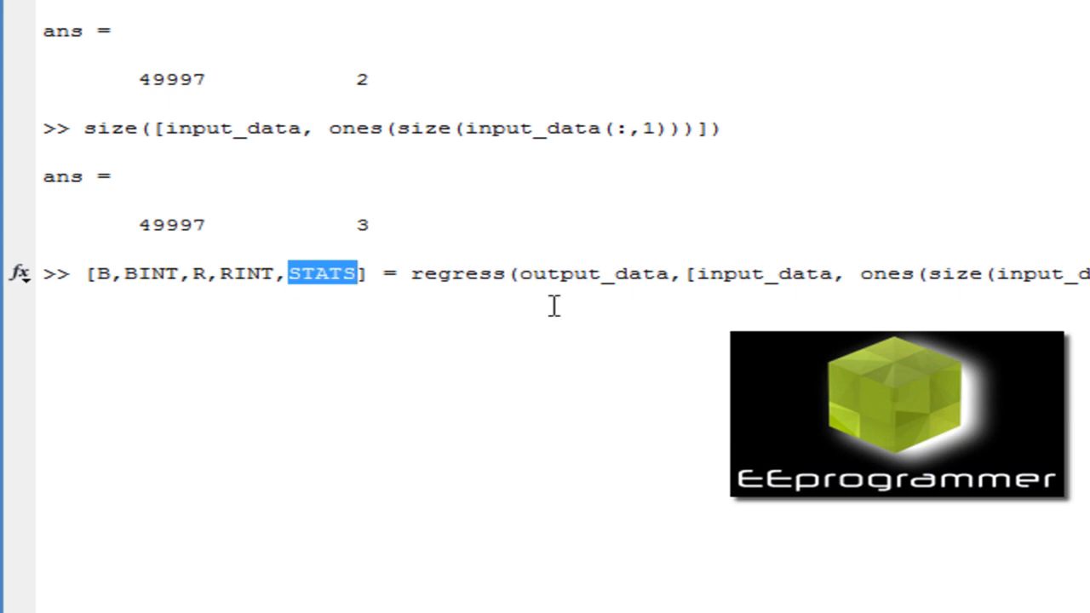
key("Right")
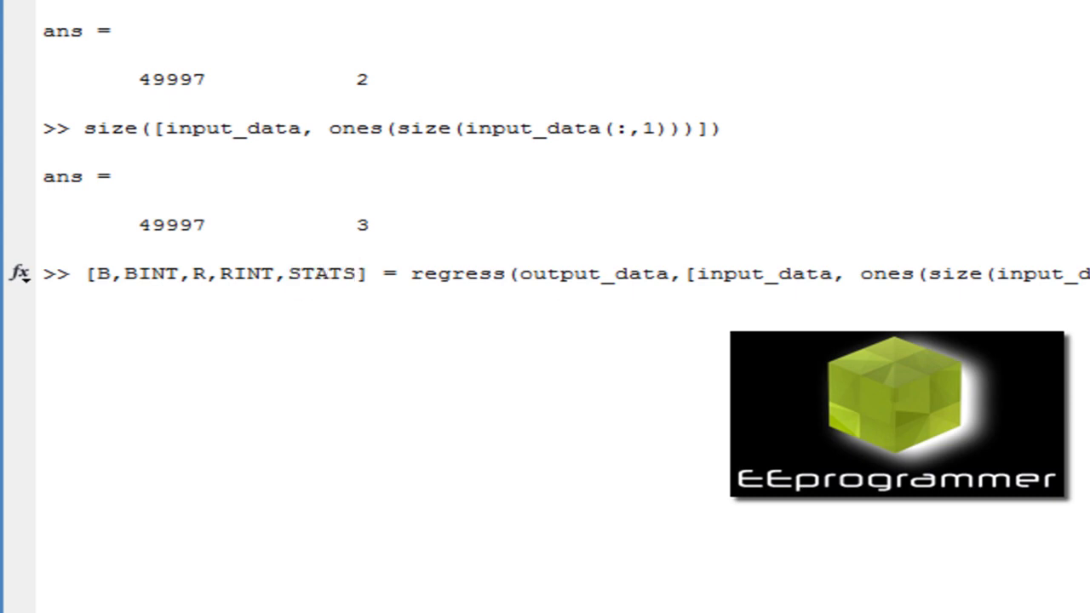
- Run the regress command and display B
key("Return")
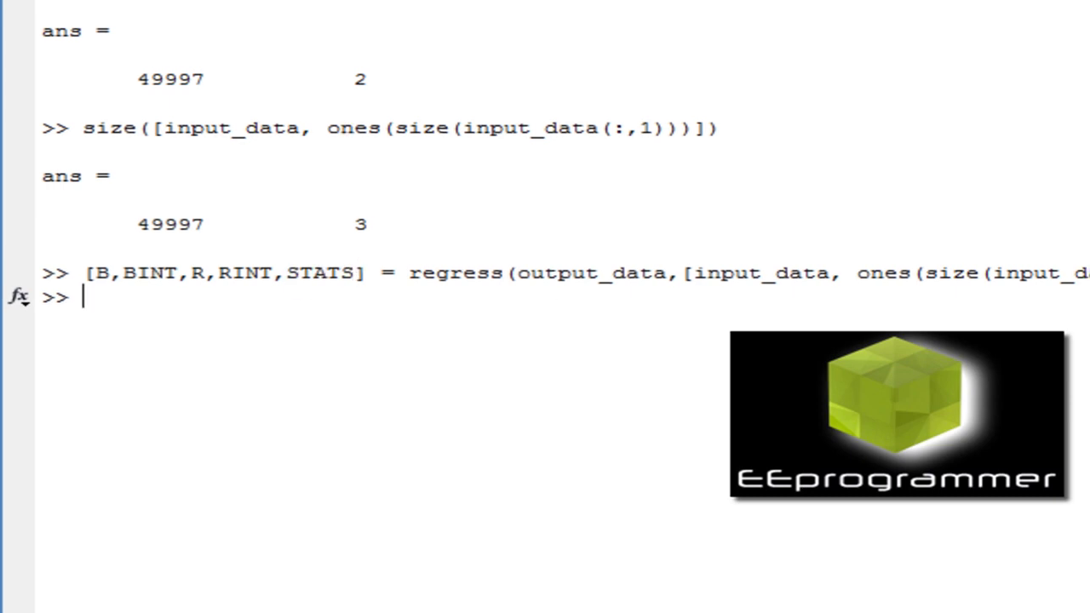
type("B")
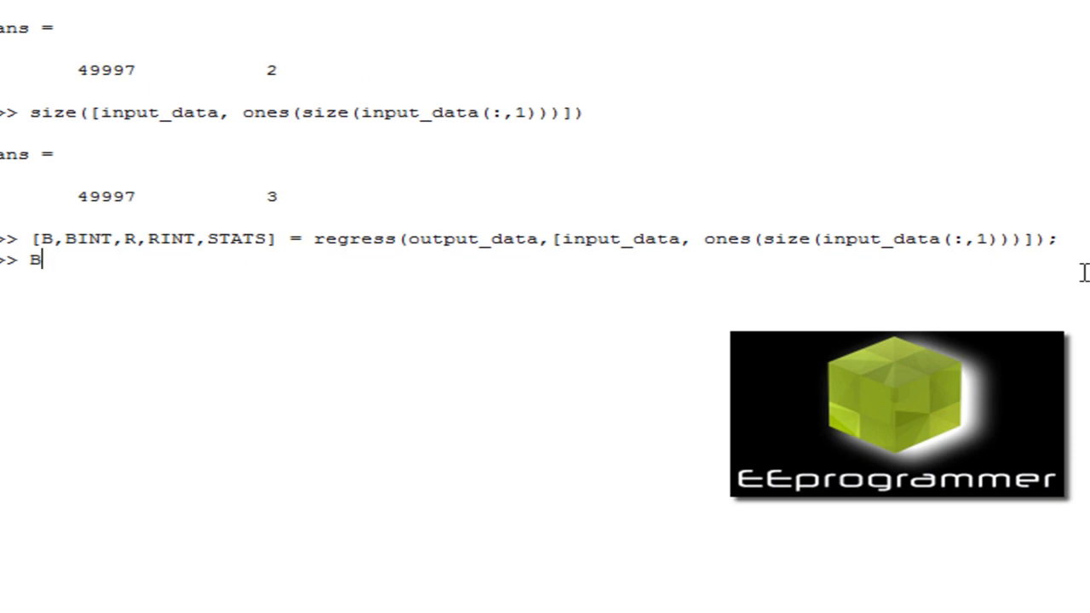
key("Return")
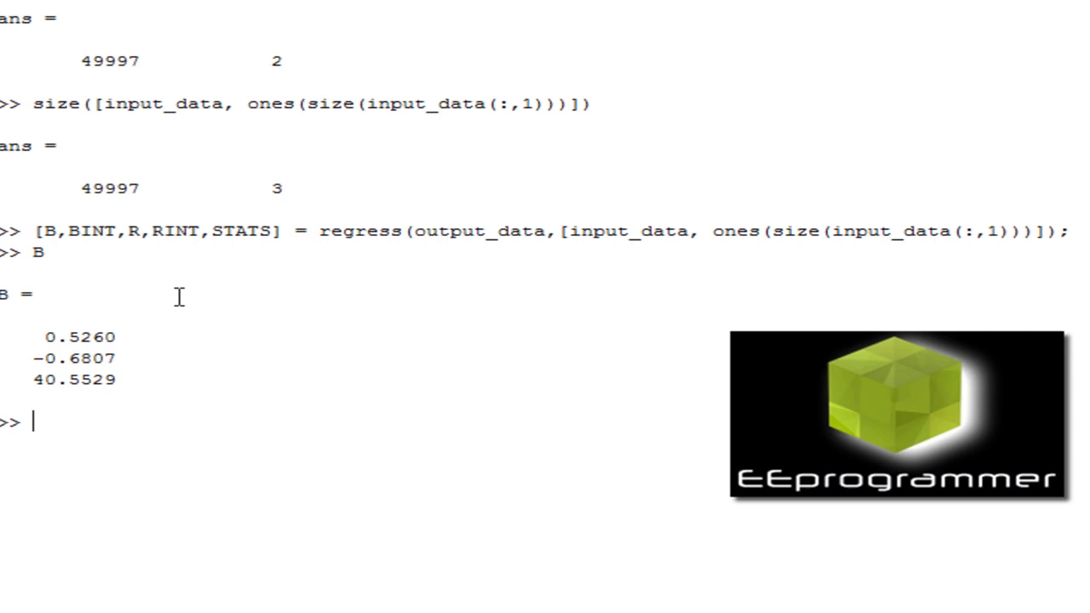
- Highlight each coefficient of B: 0.5260, -0.6807 and the constant 40.5529
left_click_drag(102, 337, 62, 339)
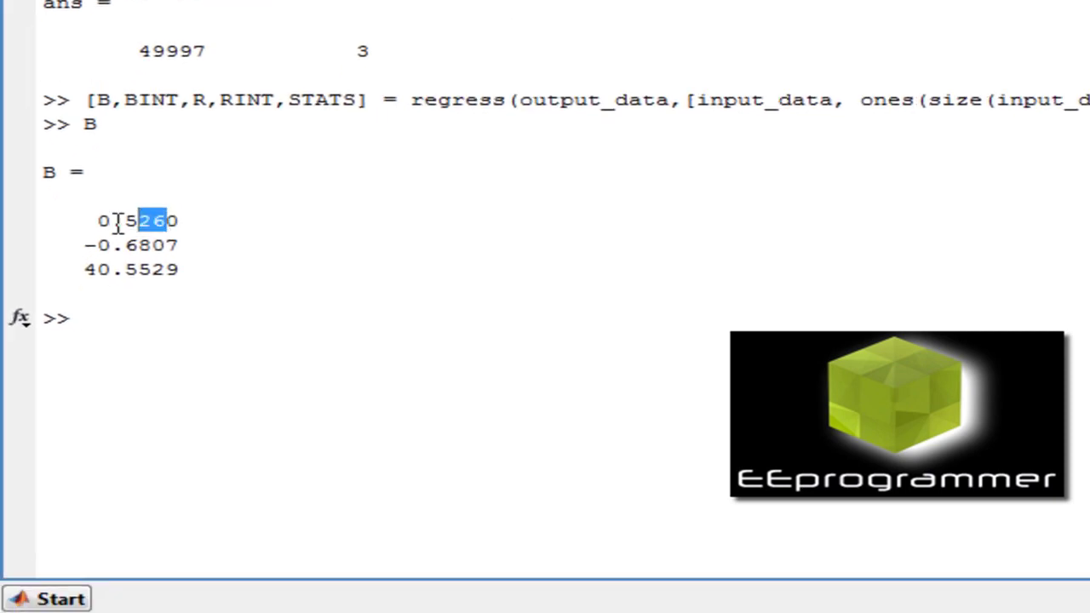
left_click_drag(97, 222, 83, 245)
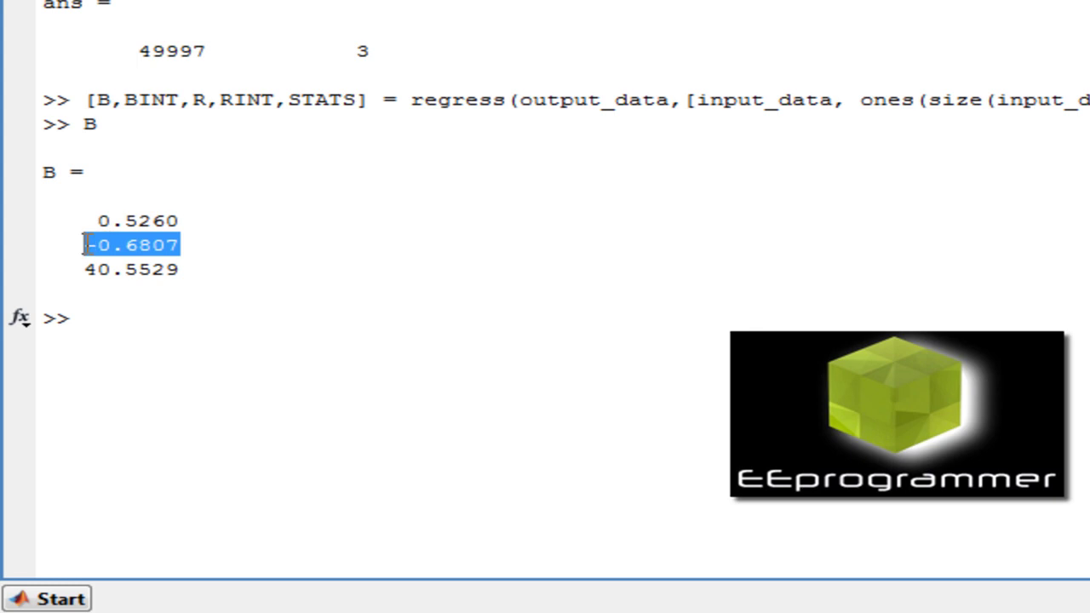
left_click(83, 268)
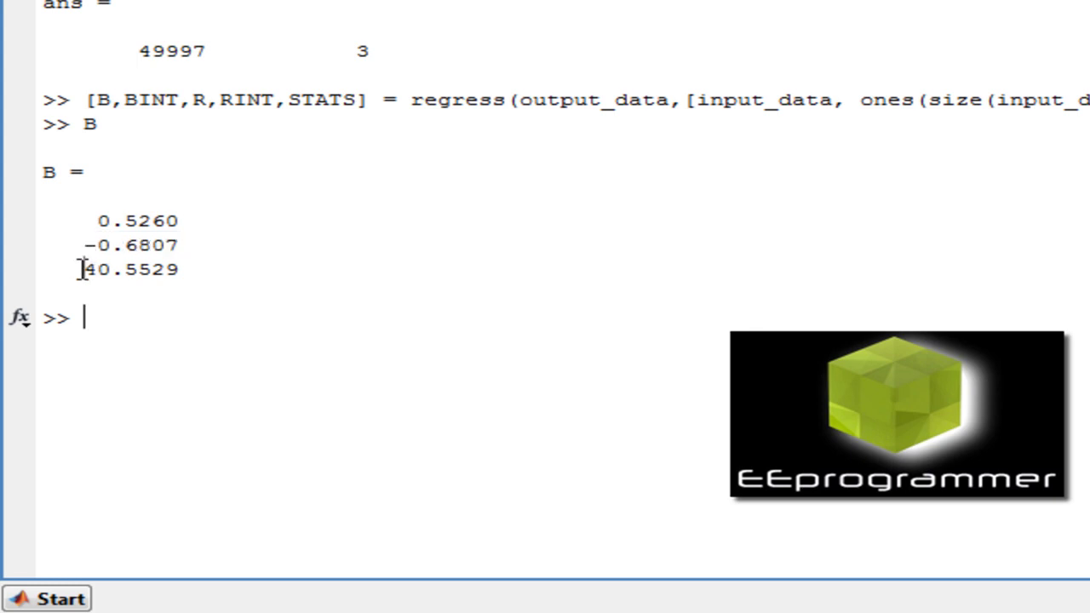
left_click_drag(82, 269, 194, 273)
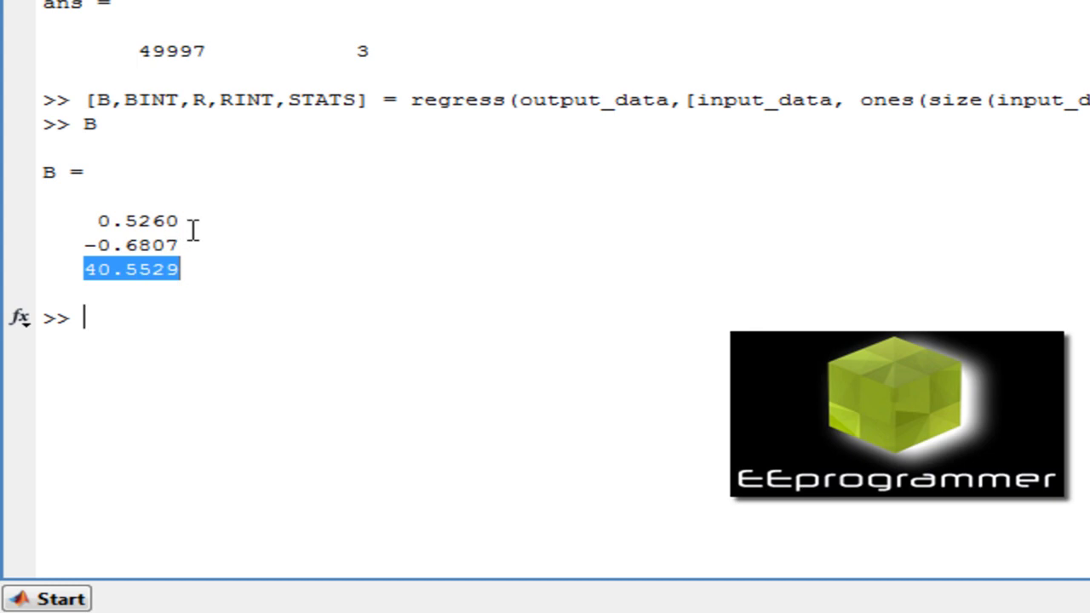
left_click_drag(182, 221, 93, 219)
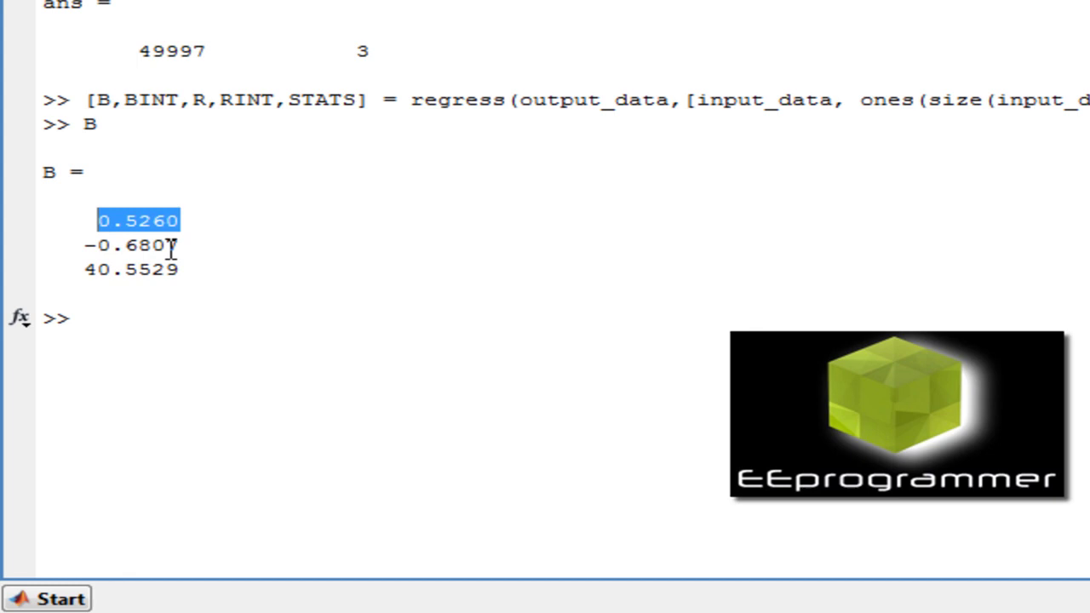
left_click_drag(179, 244, 188, 270)
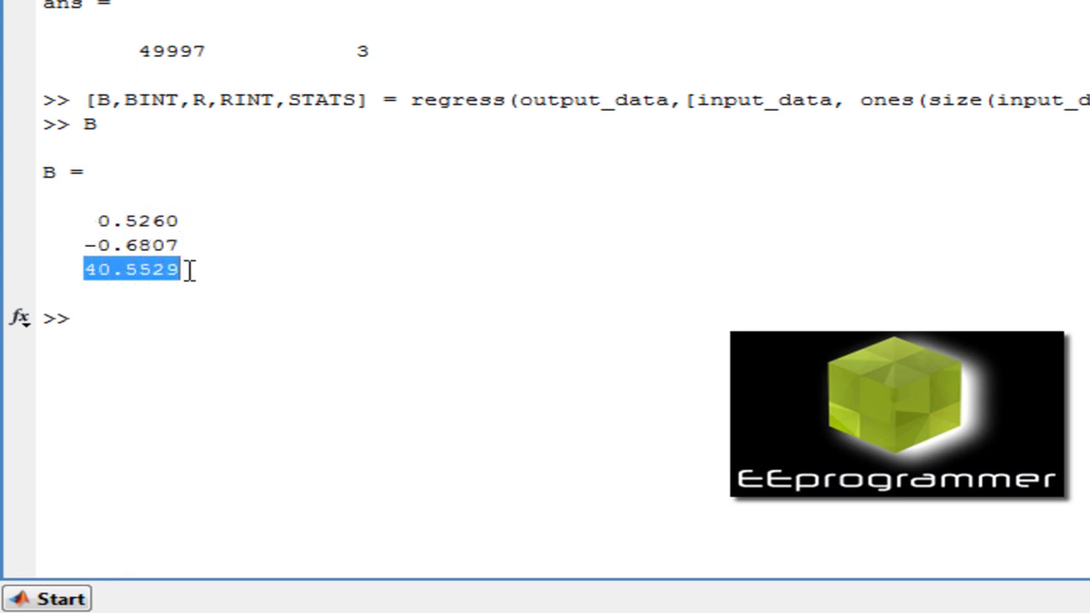
left_click(178, 220)
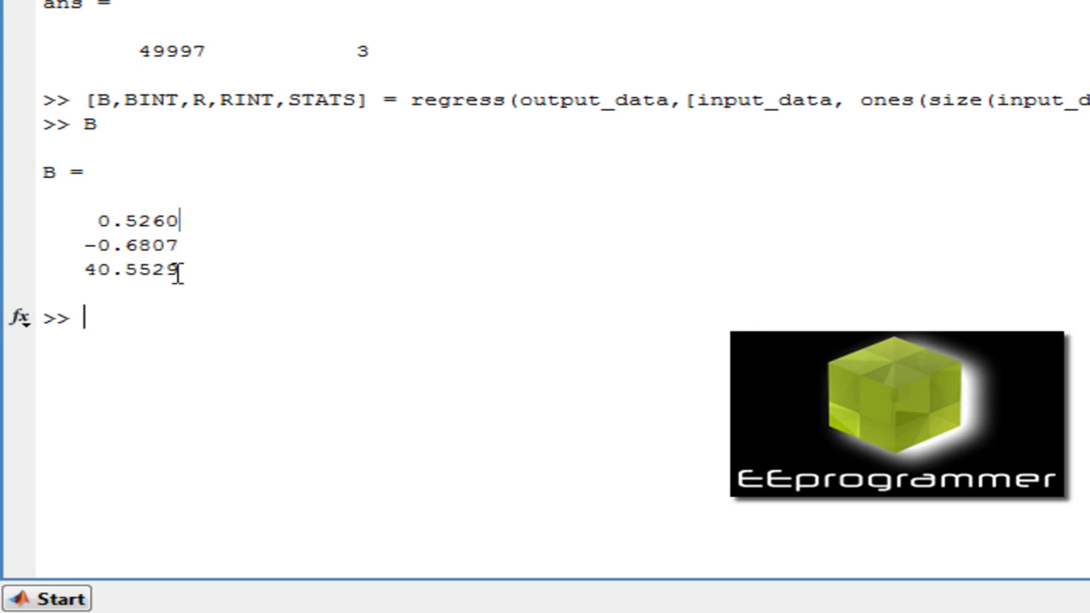
- Type the fitted model expression B(1)*a(1)+B(2)*a(2)+B(3) at the prompt
left_click(179, 320)
type("B1")
key("BackSpace")
type("(1)")
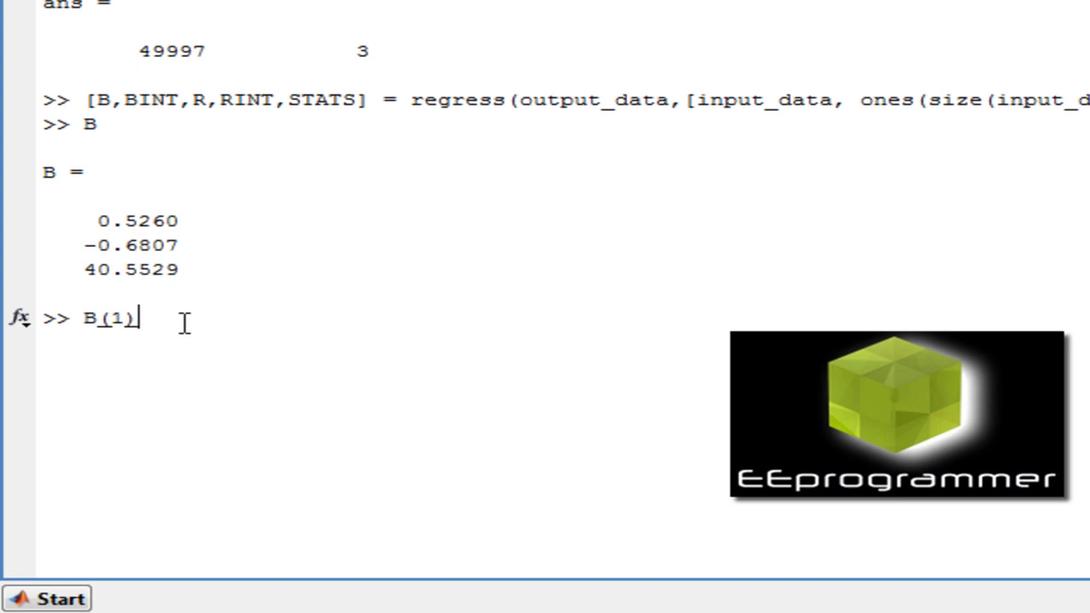
type("*a()")
type(")+B2")
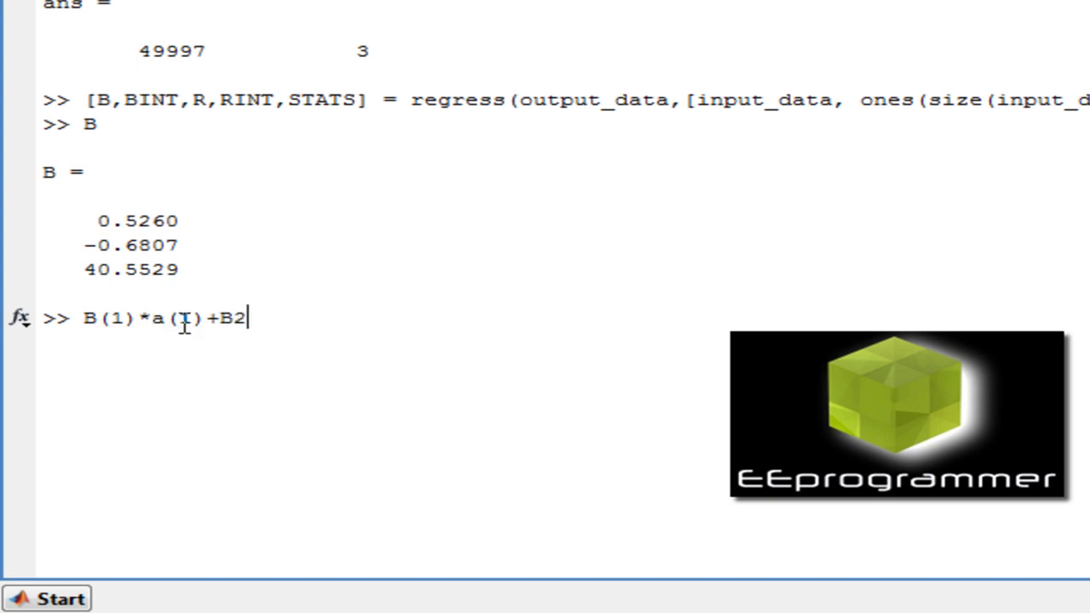
key("BackSpace")
type("()")
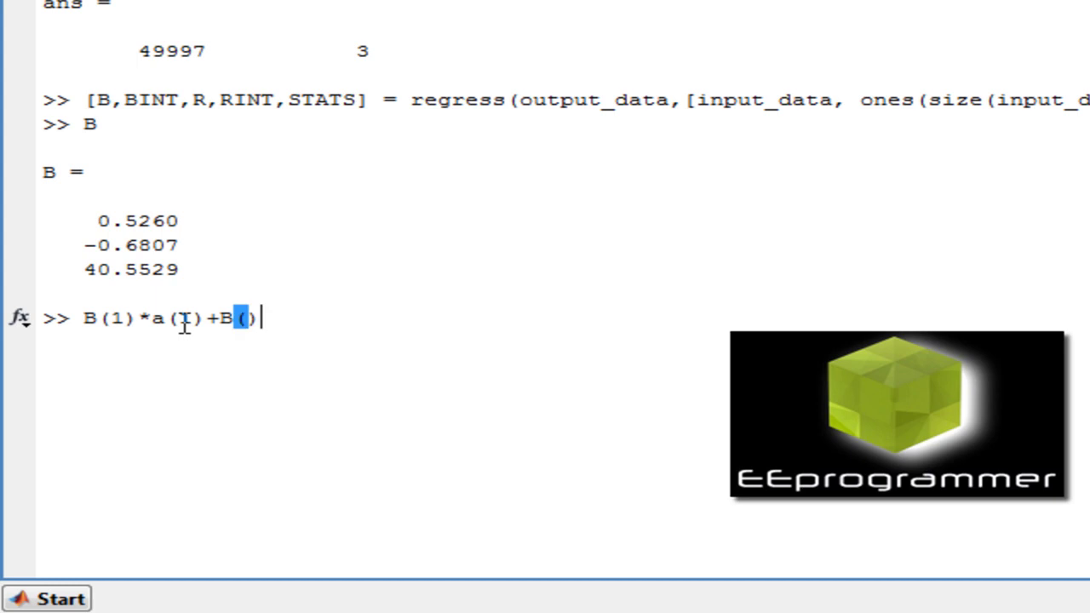
key("Left")
type("2")
key("Right")
type("*a")
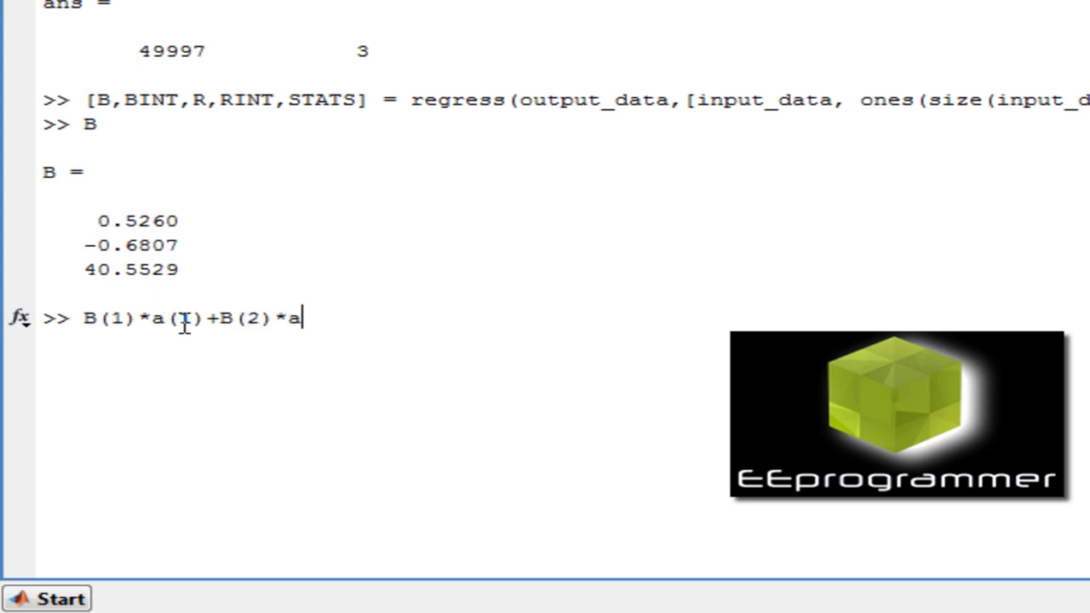
type("(1)")
key("Left")
type("2")
key("Right")
type("+B()")
key("Left")
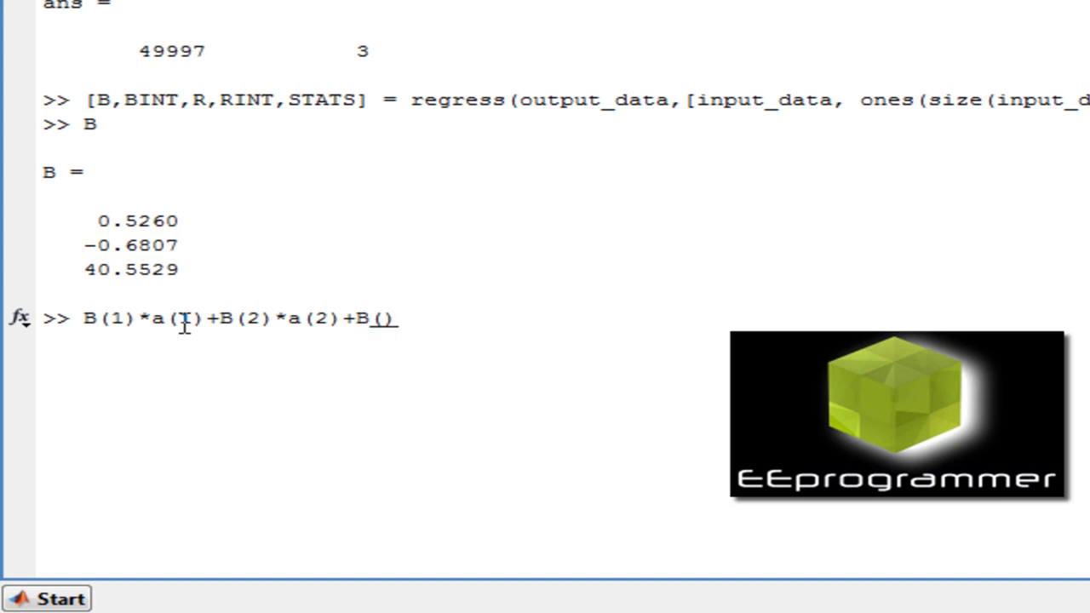
type("3")
key("Right")
- Append '= constant1*a(1)+constant2*a(2)+constant = output', then trim the line back to B(3)
type("= constant1")
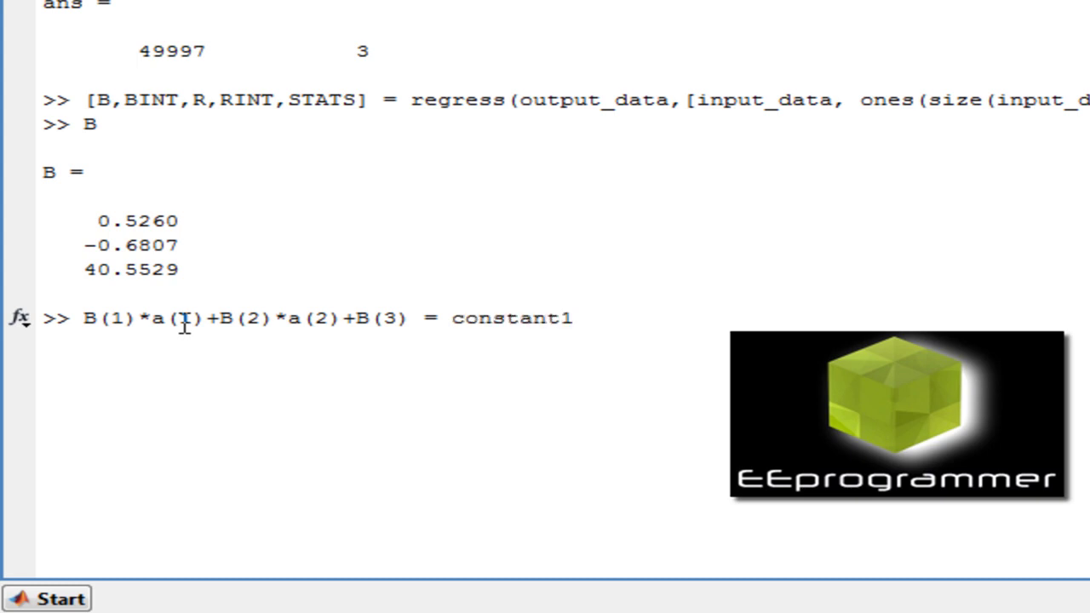
type("*a(1)+constat")
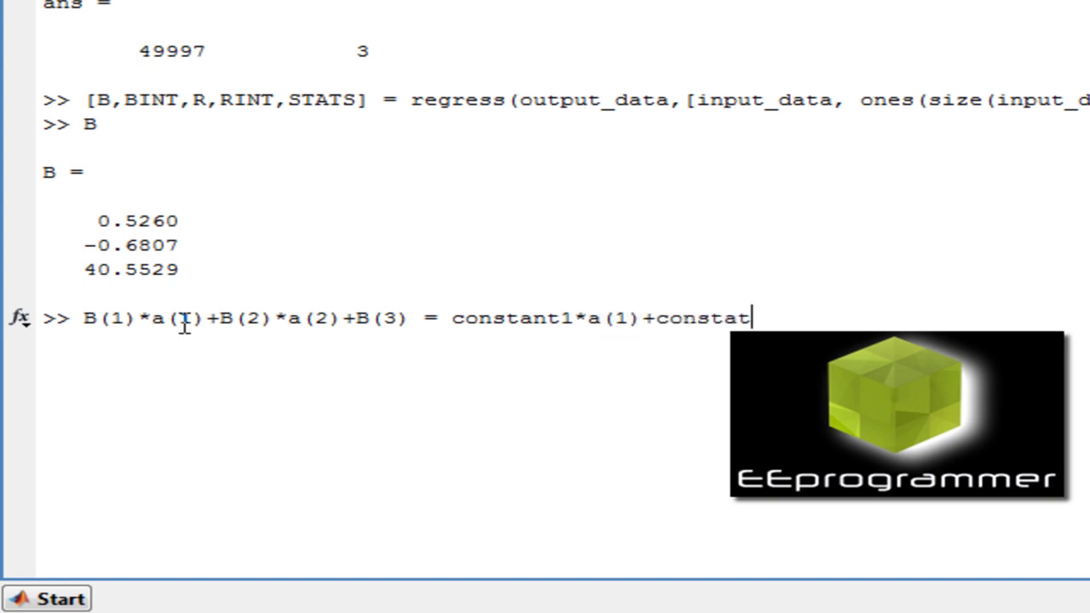
key("BackSpace")
type("nt2()")
key("Left")
key("Left")
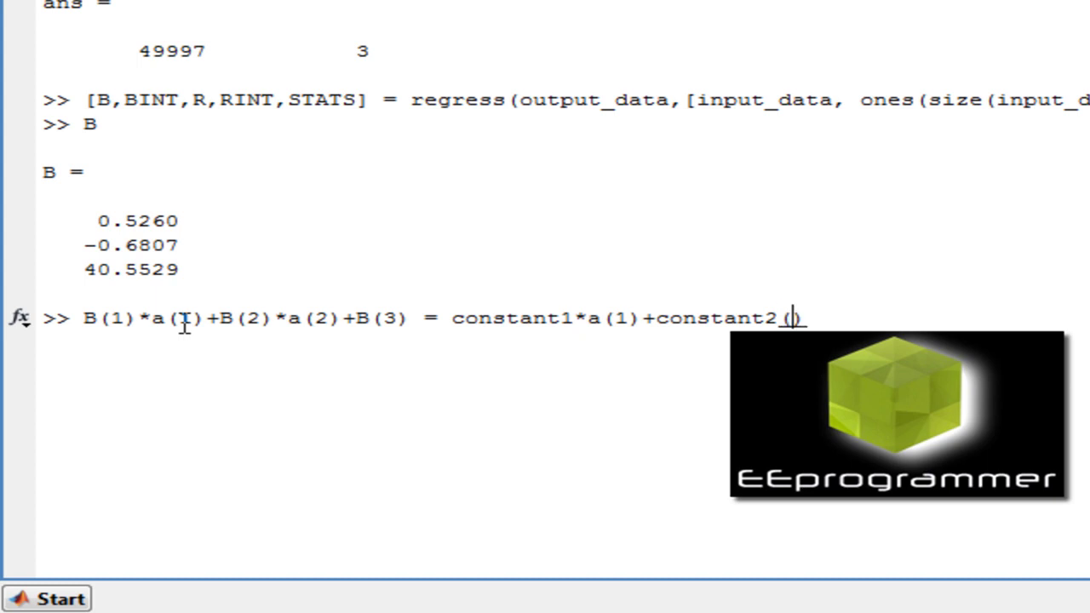
type("a*")
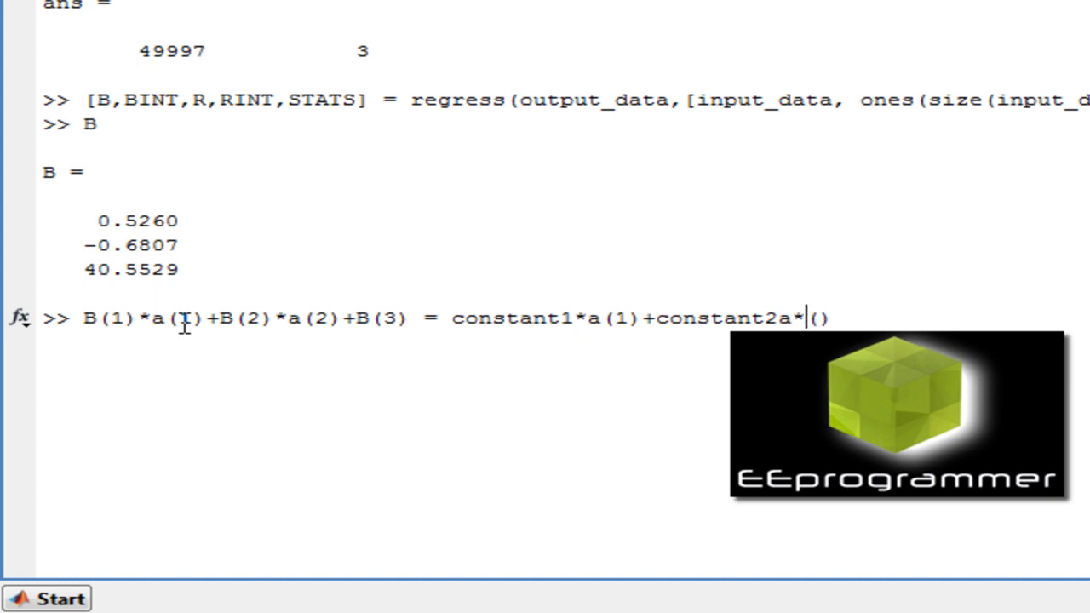
key("Left")
key("Left")
type("*")
key("Right")
key("Delete")
key("Right")
type("2")
key("Right")
type("+constnat")
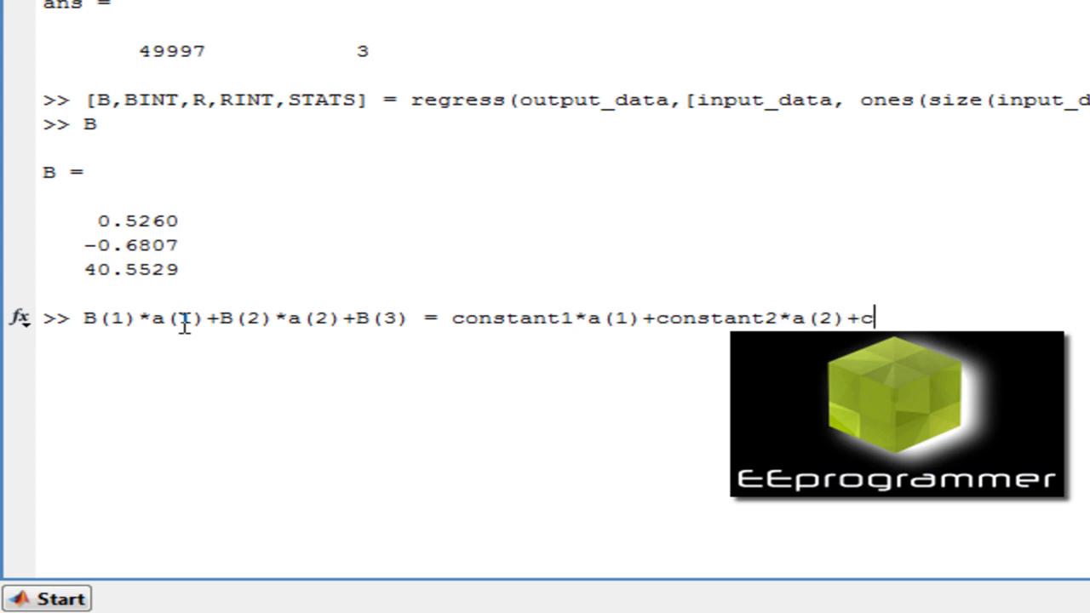
key("BackSpace")
key("BackSpace")
key("BackSpace")
type("ant ")
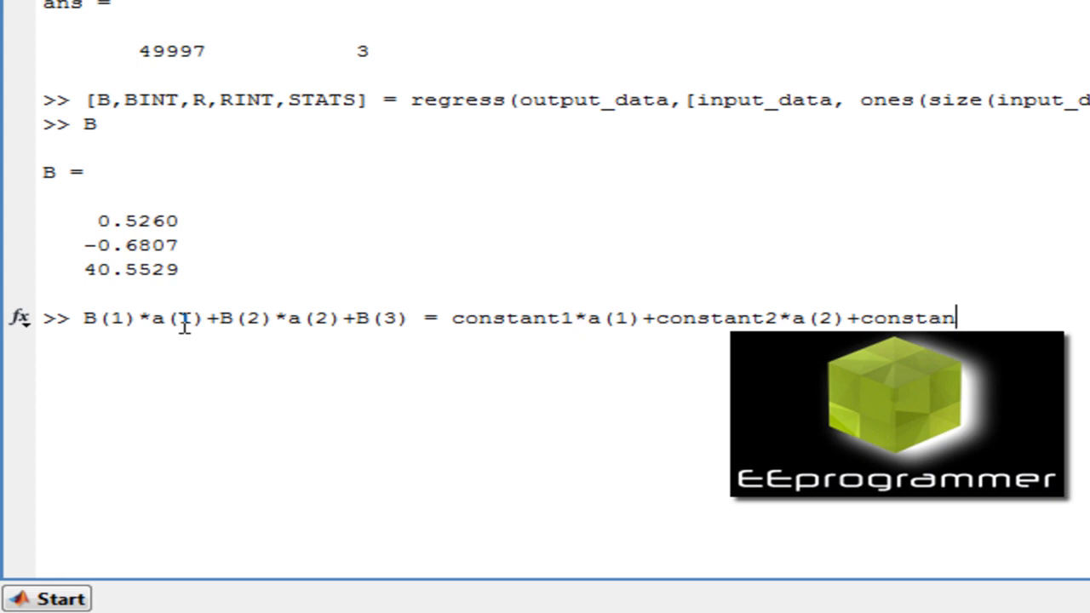
type("= output")
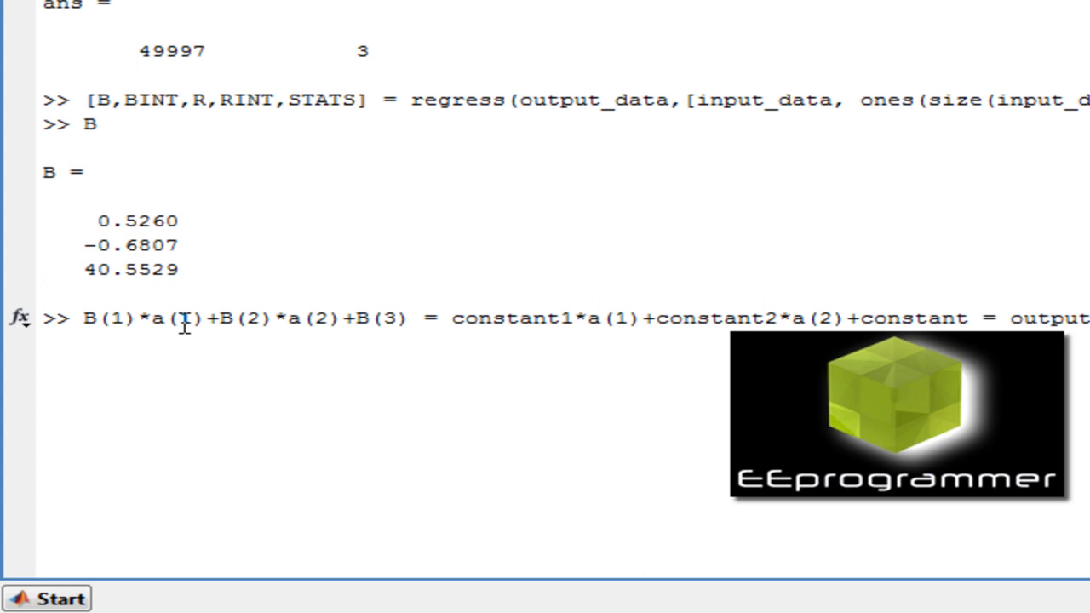
key("BackSpace")
key("BackSpace")
key("BackSpace")
key("BackSpace")
key("BackSpace")
key("BackSpace")
key("BackSpace")
key("BackSpace")
key("BackSpace")
key("BackSpace")
key("BackSpace")
key("BackSpace")
key("BackSpace")
key("BackSpace")
key("BackSpace")
key("BackSpace")
key("BackSpace")
key("BackSpace")
key("BackSpace")
key("BackSpace")
key("BackSpace")
key("BackSpace")
key("BackSpace")
key("BackSpace")
key("BackSpace")
key("BackSpace")
key("BackSpace")
key("BackSpace")
key("BackSpace")
key("BackSpace")
key("BackSpace")
key("BackSpace")
key("BackSpace")
key("BackSpace")
key("BackSpace")
key("BackSpace")
key("BackSpace")
key("BackSpace")
key("BackSpace")
key("BackSpace")
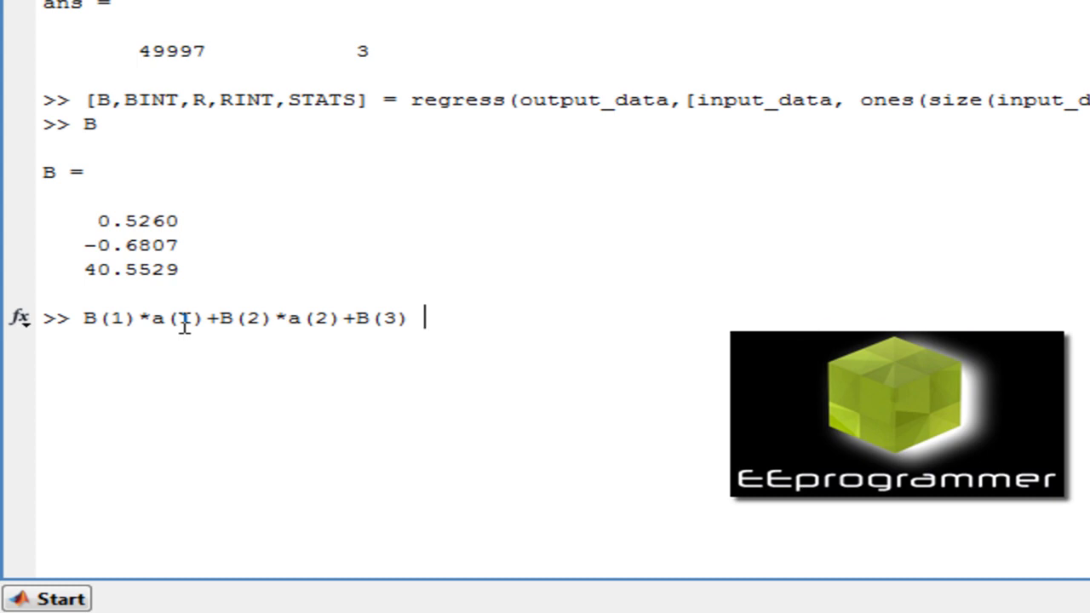
- Enter STATS in the Command Window to display the regression statistics vector
type("sta")
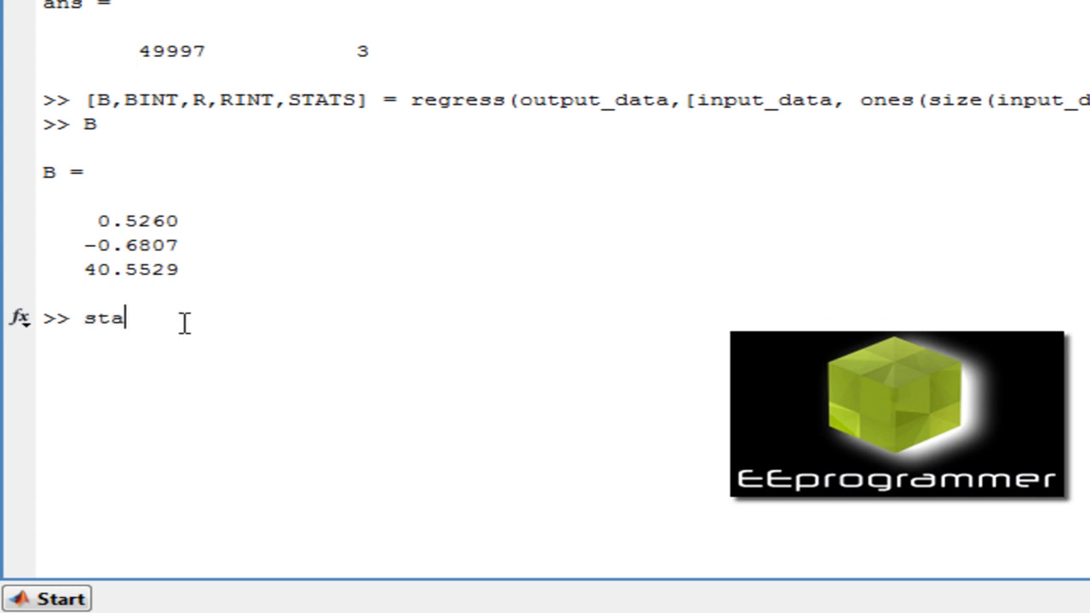
key("BackSpace")
key("BackSpace")
key("BackSpace")
type("STAS")
key("BackSpace")
key("BackSpace")
key("Caps_Lock")
type("a")
key("BackSpace")
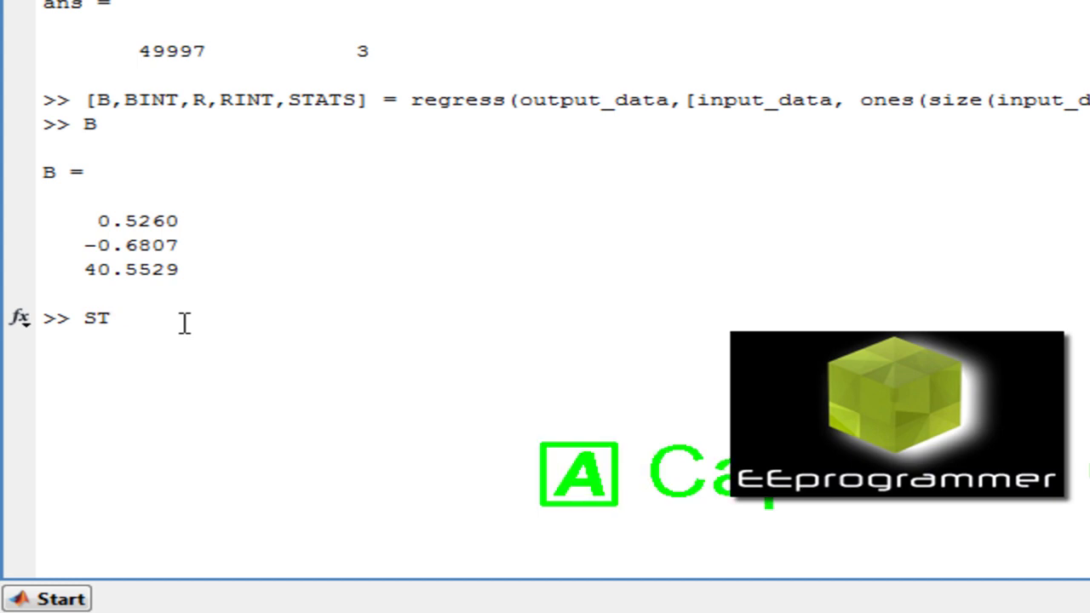
type("ATS")
key("Return")
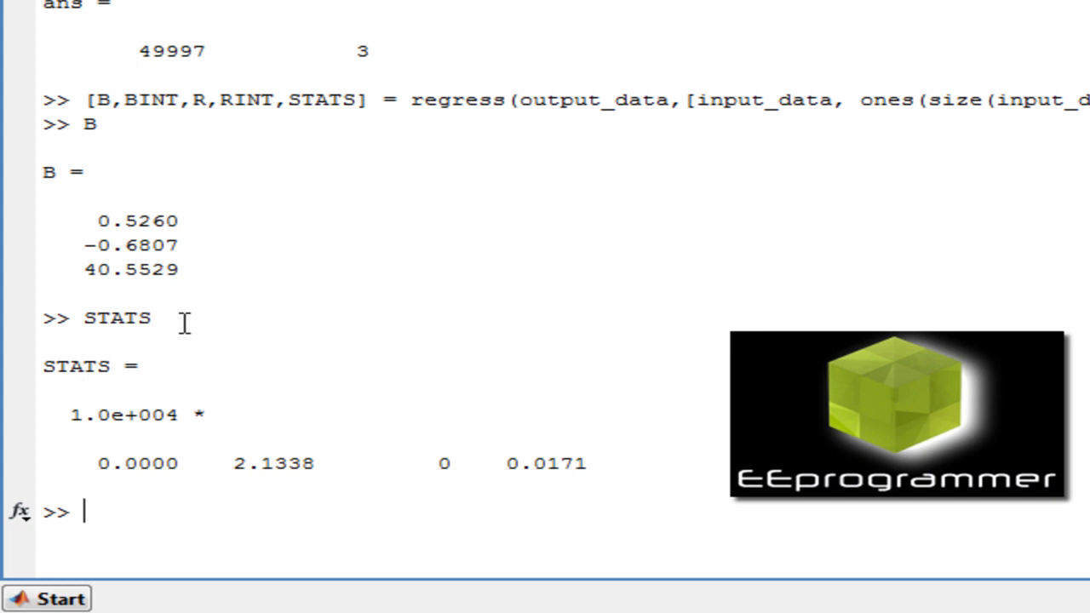
- Show STATS(1), the R-squared value 0.4605
key("Up")
type("()")
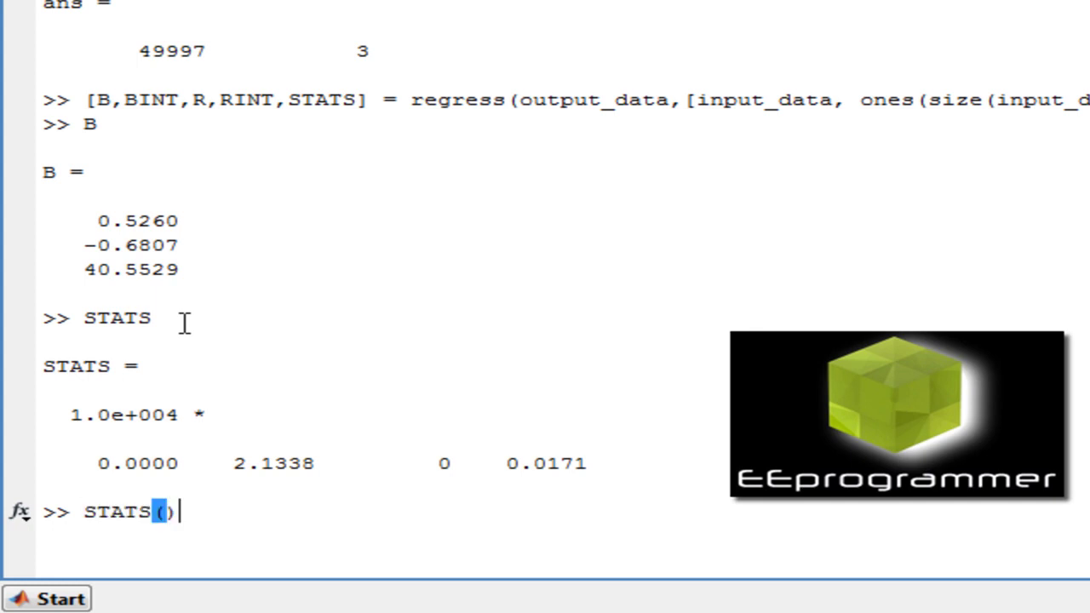
key("Left")
type("1")
key("Return")
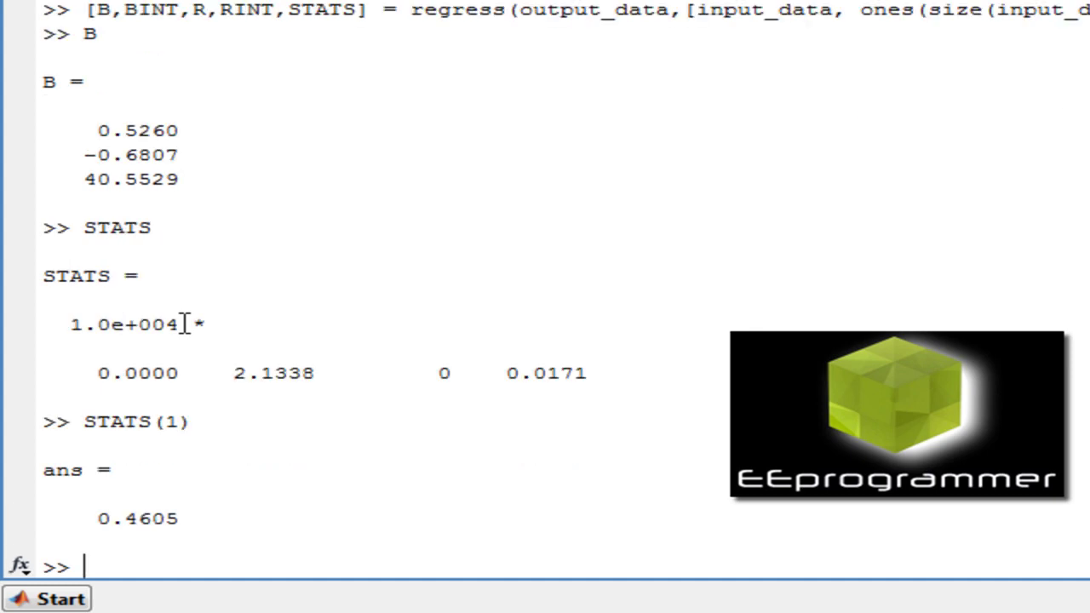